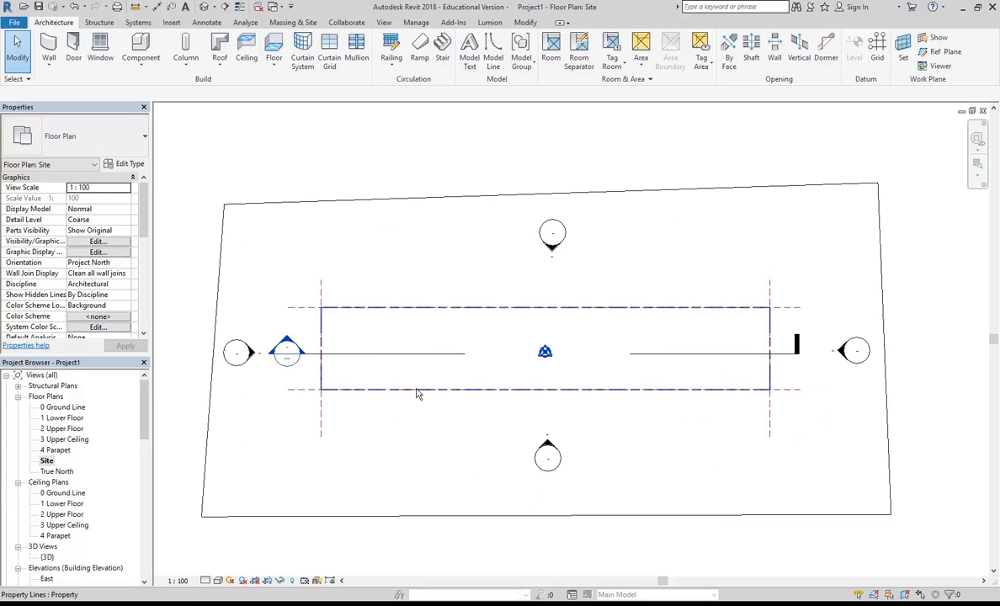
Switch to TinyHouse Setout Dimensions.pdf in Acrobat Reader and examine the setout dimensions on the whole sheet, then return to Revit.
{"action": "left_click", "coordinate": [309, 603]}
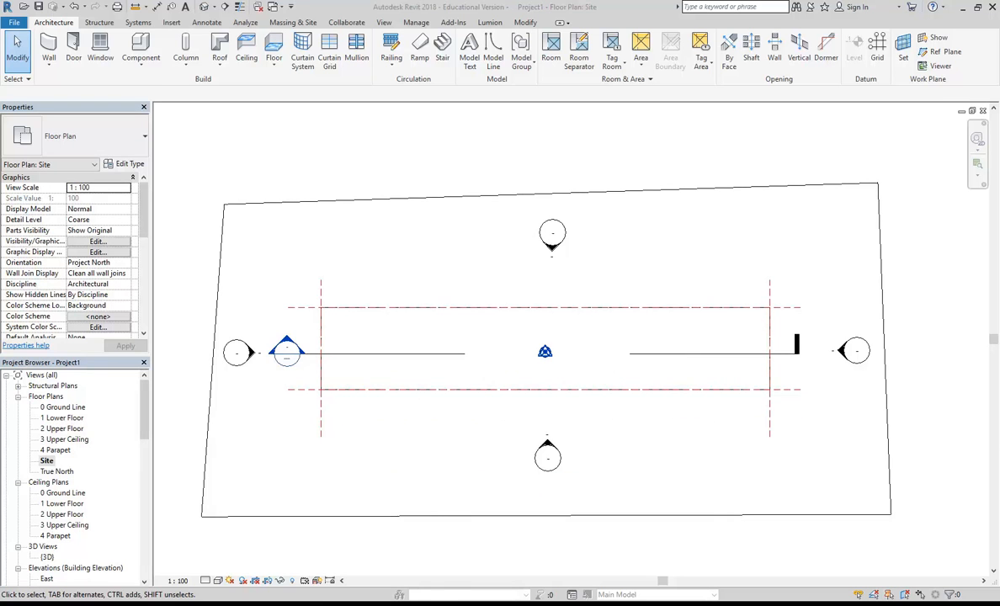
{"action": "left_click", "coordinate": [370, 551]}
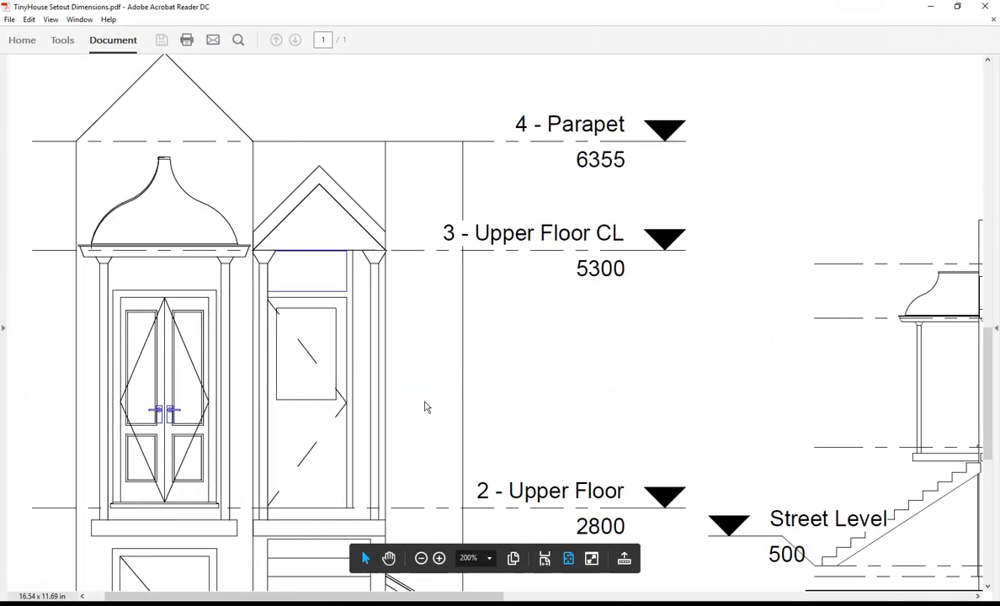
{"action": "scroll", "coordinate": [425, 407], "scroll_direction": "down", "scroll_amount": 2, "text": "ctrl"}
{"action": "scroll", "coordinate": [425, 408], "scroll_direction": "down", "scroll_amount": 1, "text": "ctrl"}
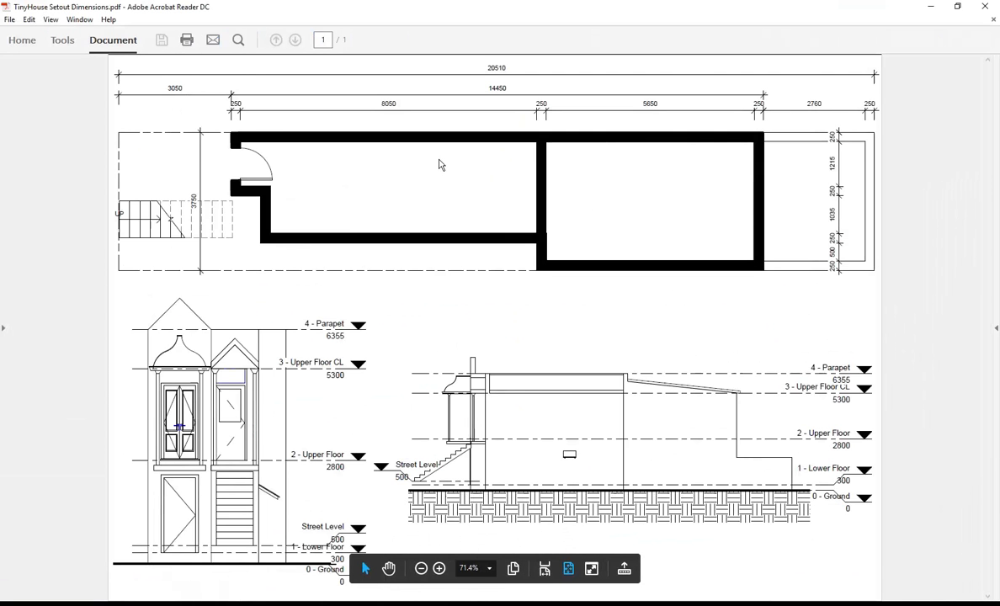
{"action": "scroll", "coordinate": [265, 167], "scroll_direction": "down", "scroll_amount": 1, "text": "ctrl"}
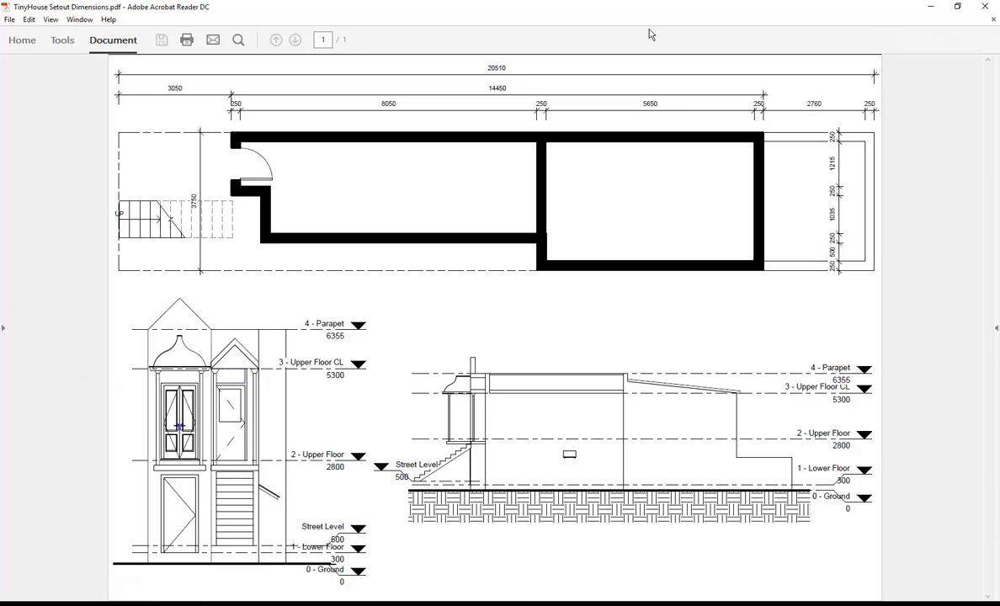
{"action": "left_click", "coordinate": [933, 7]}
Dismiss the save reminder without saving and draw a vertical reference plane about 4000 mm inside the property's west boundary.
{"action": "scroll", "coordinate": [363, 287], "scroll_direction": "up", "scroll_amount": 3}
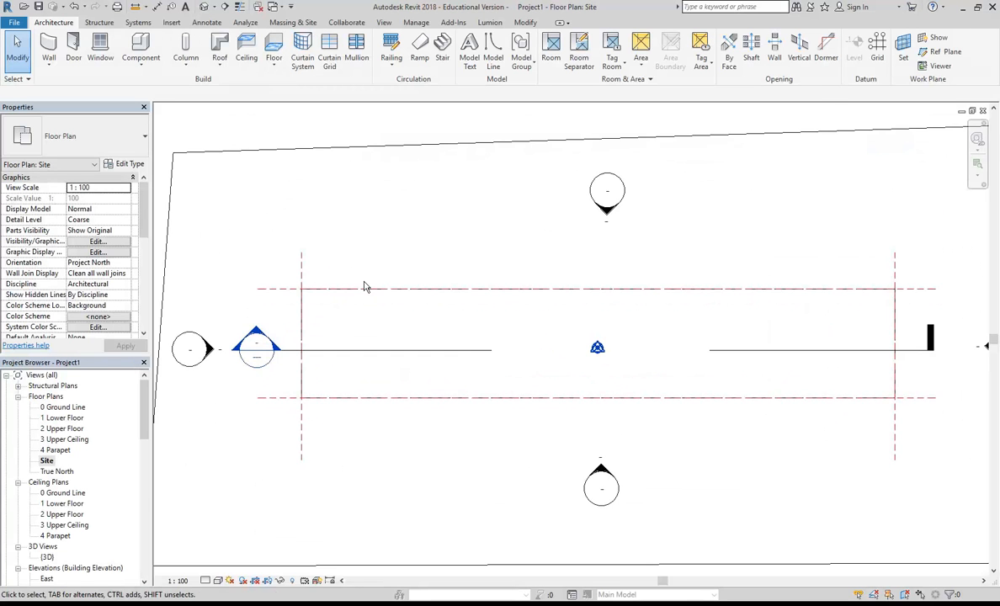
{"action": "scroll", "coordinate": [364, 287], "scroll_direction": "up", "scroll_amount": 1}
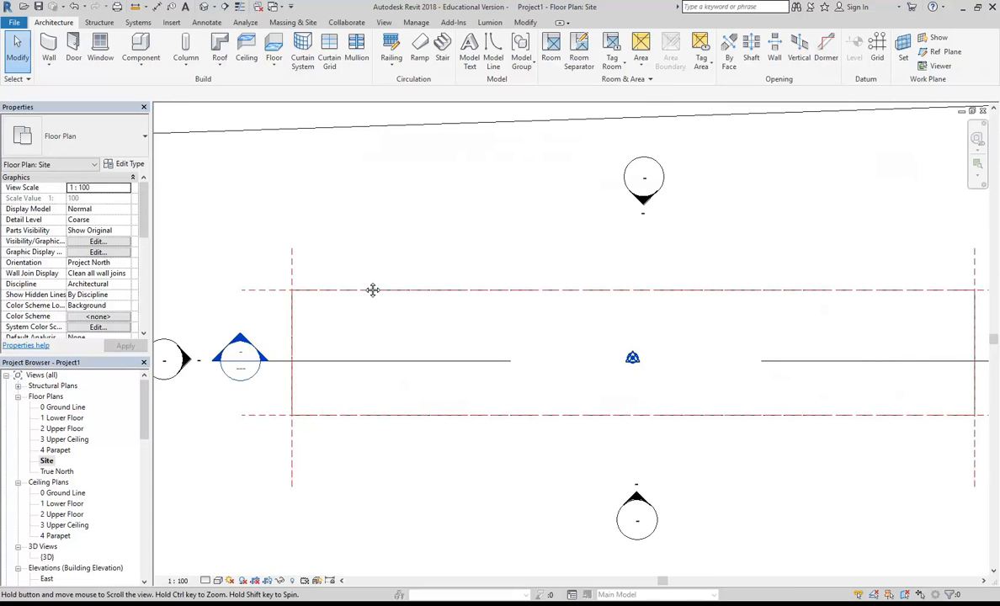
{"action": "middle_click_drag", "start_coordinate": [373, 290], "coordinate": [374, 305]}
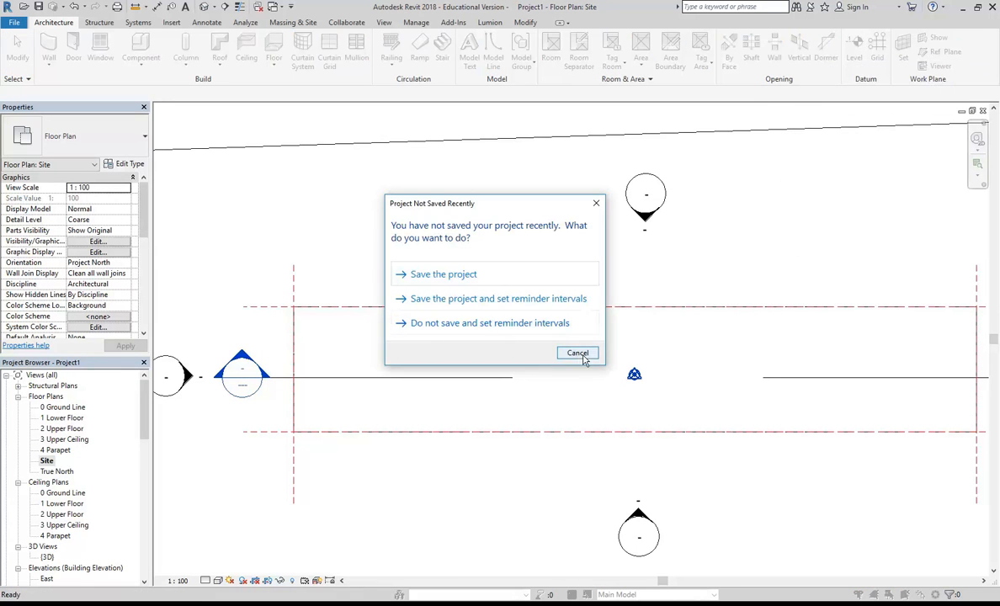
{"action": "left_click", "coordinate": [578, 352]}
{"action": "middle_click_drag", "start_coordinate": [444, 312], "coordinate": [477, 280]}
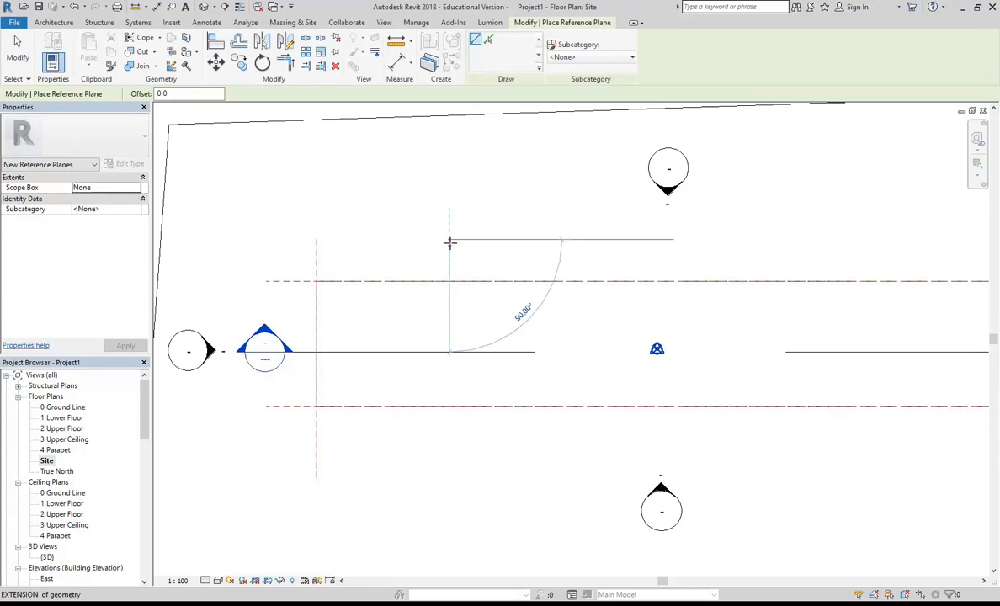
{"action": "left_click", "coordinate": [449, 242]}
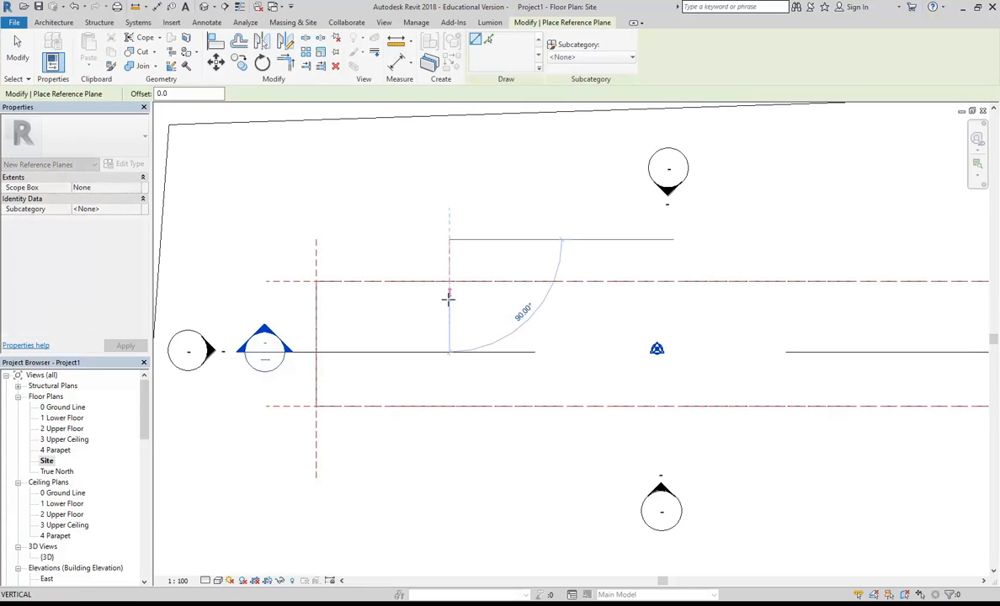
{"action": "left_click", "coordinate": [447, 478]}
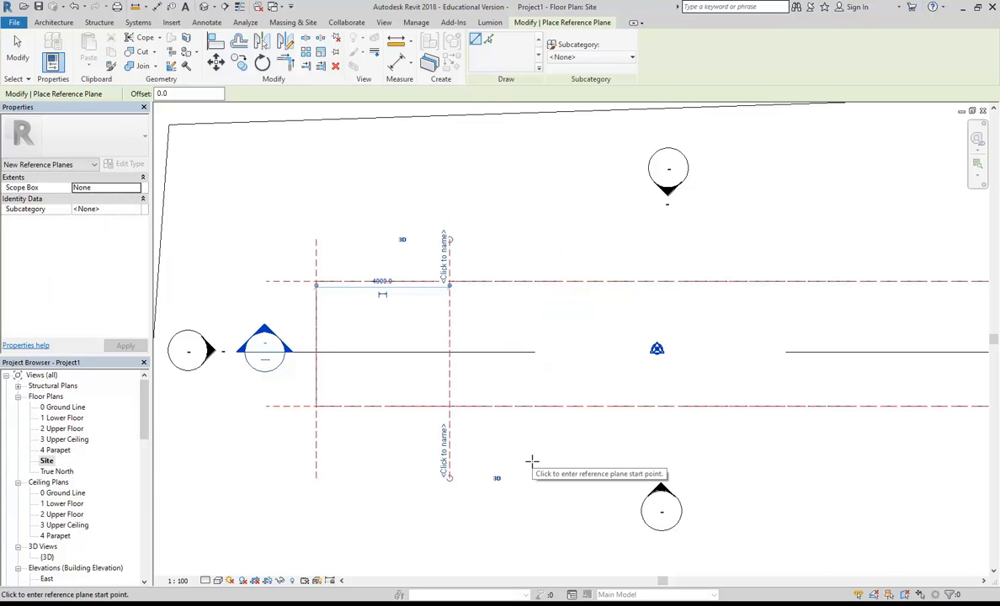
Set the new vertical reference plane's distance from the west boundary to 3050 mm.
{"action": "scroll", "coordinate": [360, 292], "scroll_direction": "up", "scroll_amount": 1}
{"action": "left_click", "coordinate": [382, 282]}
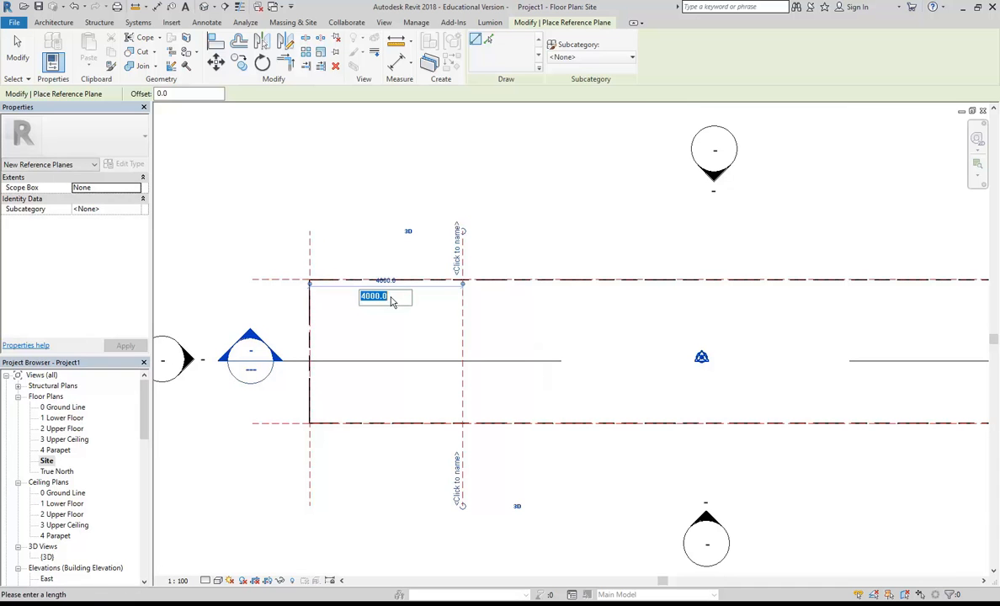
{"action": "type", "text": "3050"}
{"action": "key", "text": "Return"}
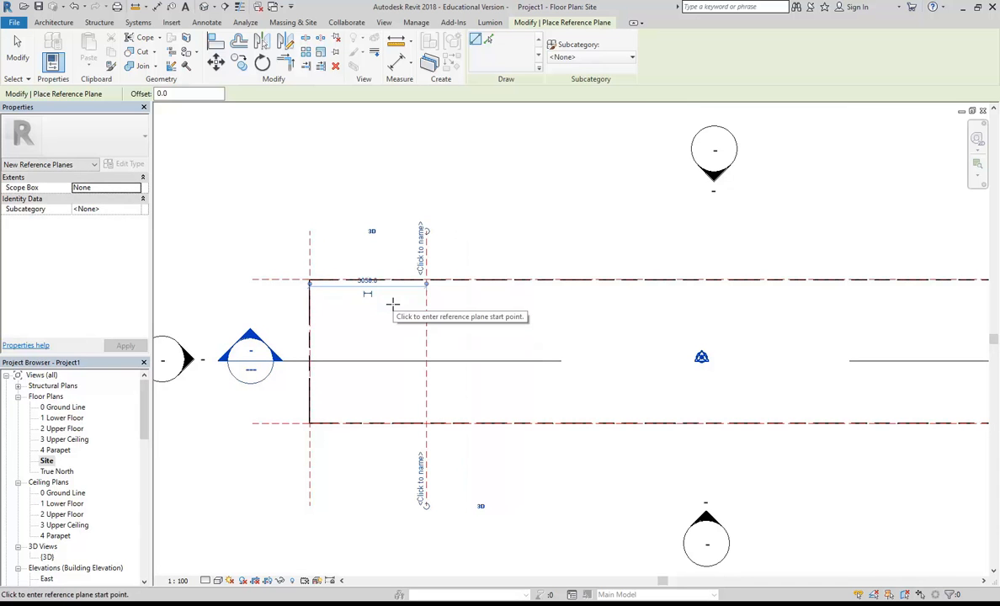
Draw a vertical reference plane near the property's east end and set it 2760 mm from the east boundary.
{"action": "scroll", "coordinate": [392, 303], "scroll_direction": "down", "scroll_amount": 2}
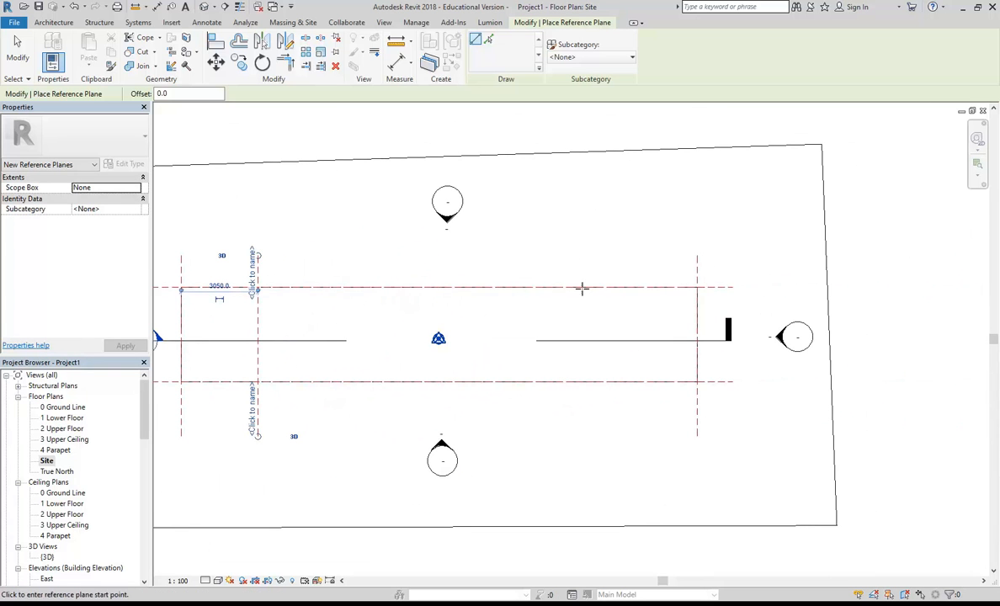
{"action": "left_click", "coordinate": [599, 254]}
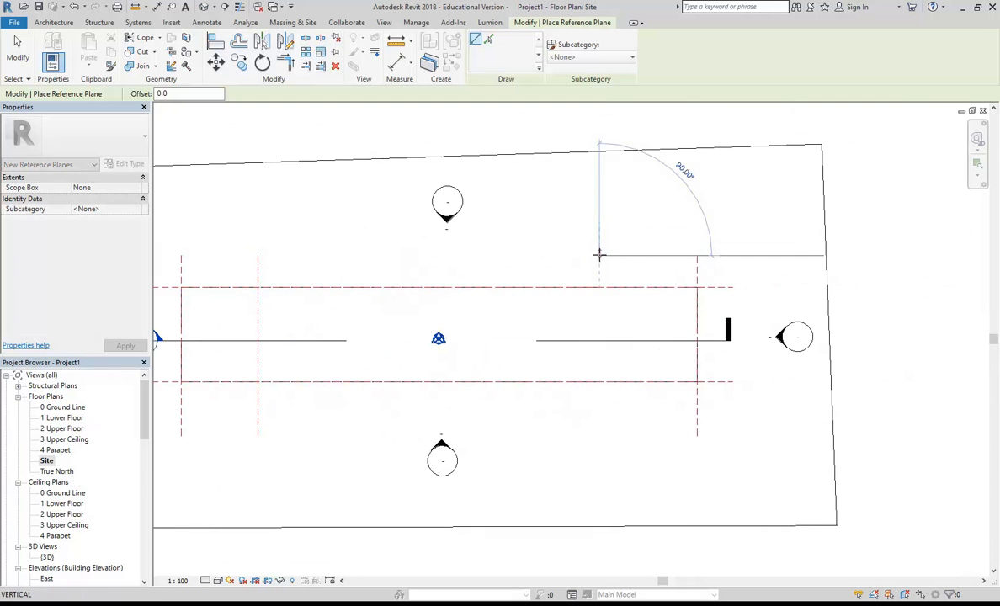
{"action": "left_click", "coordinate": [600, 434]}
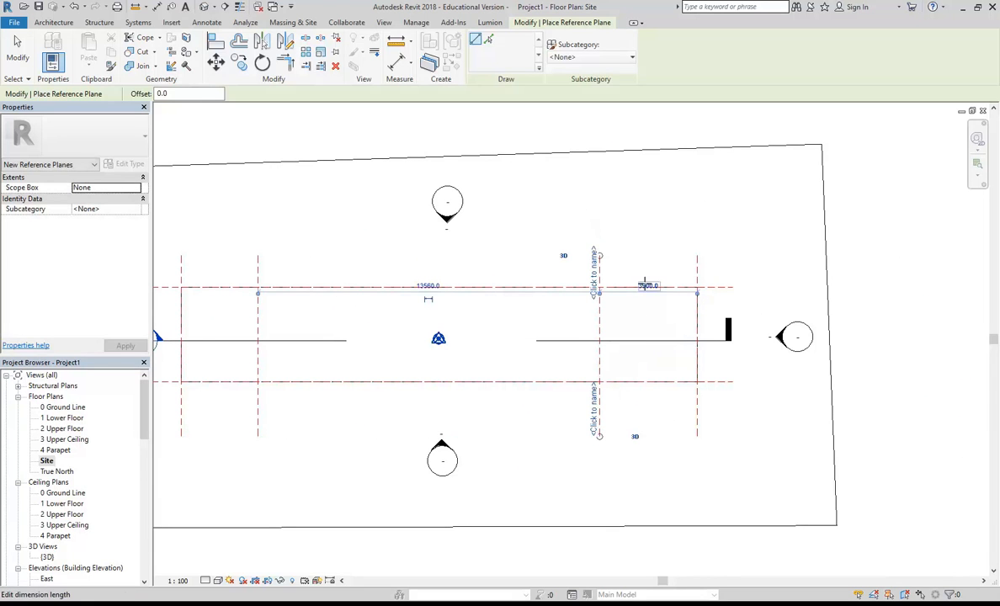
{"action": "type", "text": "2760"}
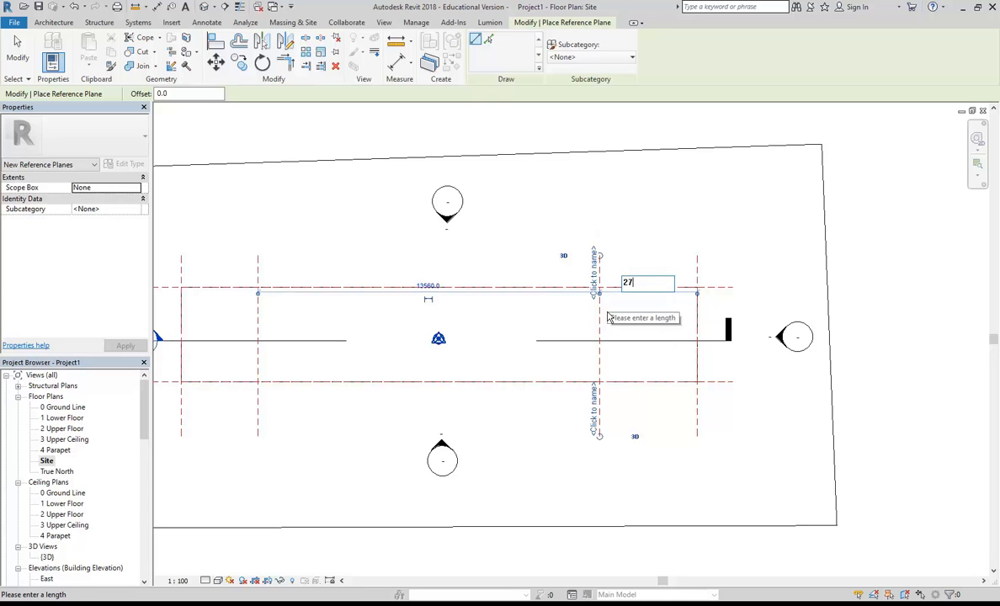
{"action": "key", "text": "Return"}
Draw a long horizontal reference plane in the lower part of the property and set it 750 mm above the south boundary.
{"action": "scroll", "coordinate": [356, 337], "scroll_direction": "down", "scroll_amount": 1}
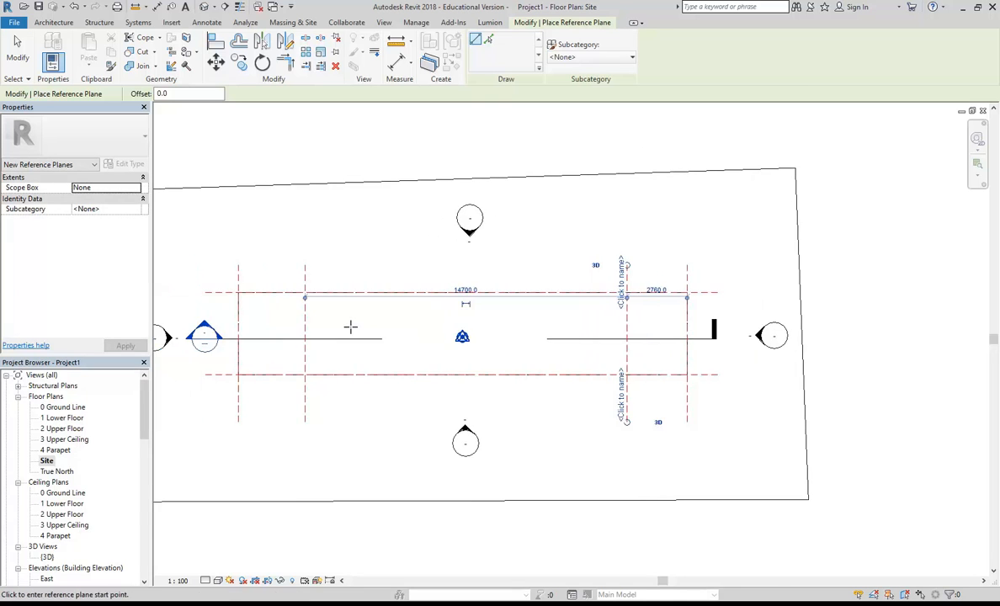
{"action": "left_click", "coordinate": [221, 355]}
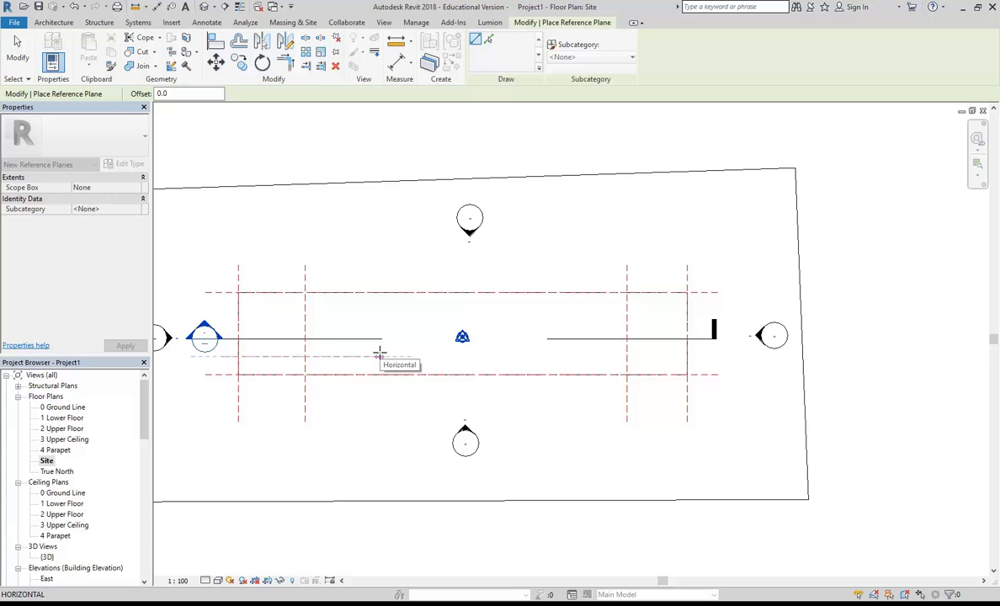
{"action": "left_click", "coordinate": [647, 354]}
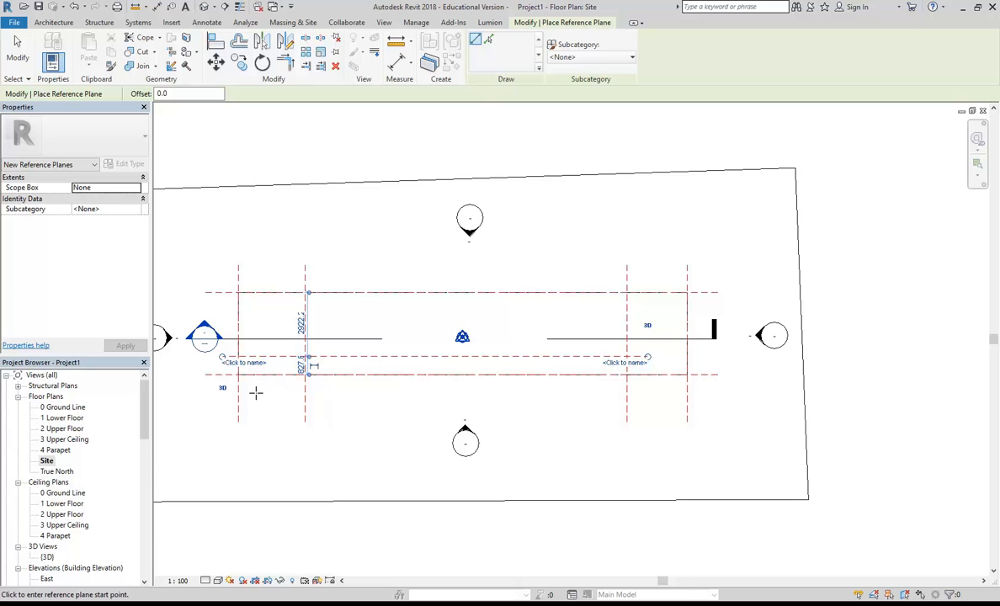
{"action": "scroll", "coordinate": [256, 362], "scroll_direction": "up", "scroll_amount": 4}
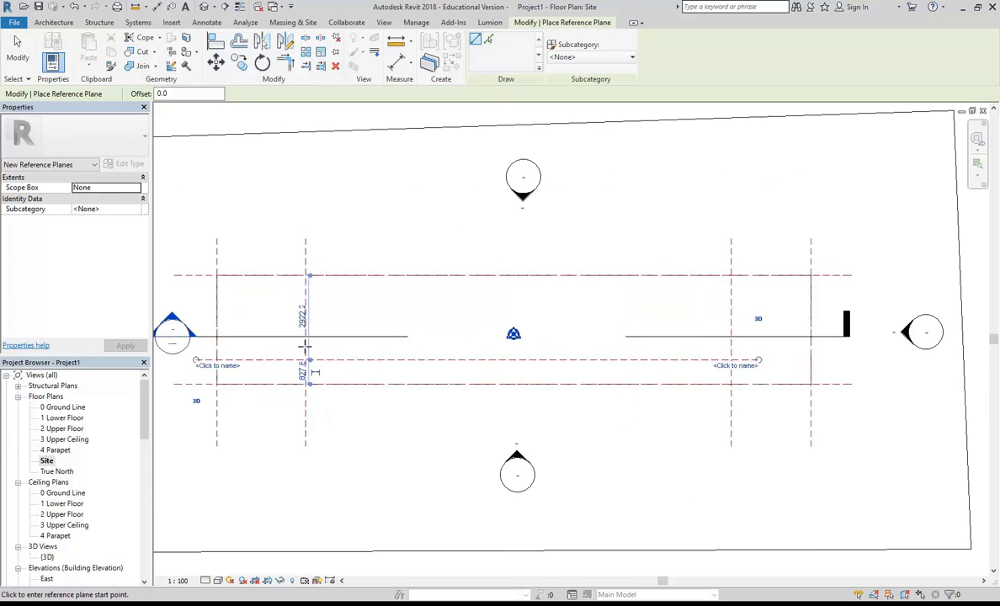
{"action": "left_click", "coordinate": [368, 376]}
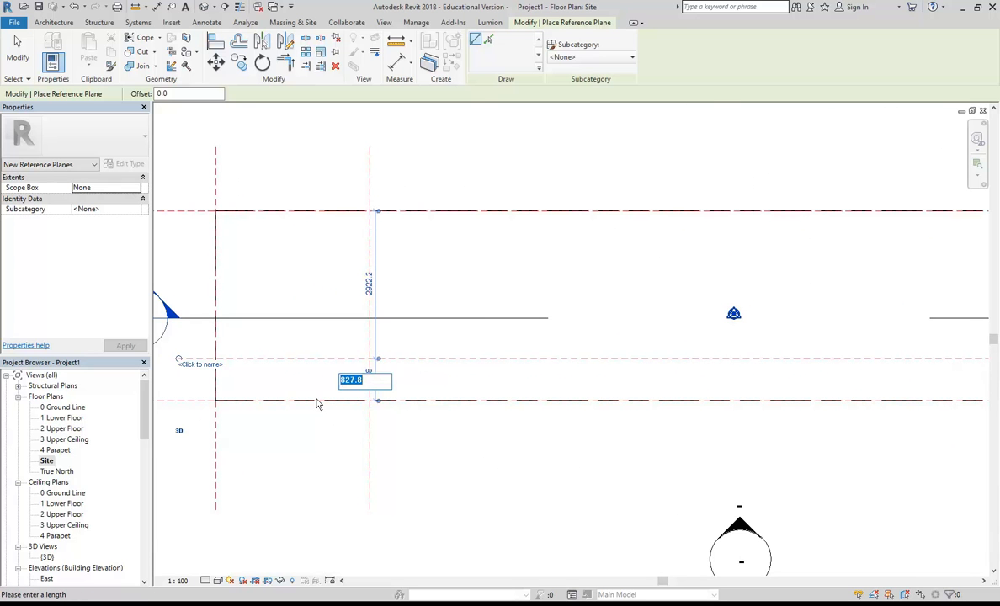
{"action": "type", "text": "750"}
{"action": "key", "text": "Return"}
Draw a short horizontal reference plane across the two western vertical planes, about 1467 mm below the north boundary.
{"action": "scroll", "coordinate": [297, 337], "scroll_direction": "down", "scroll_amount": 2}
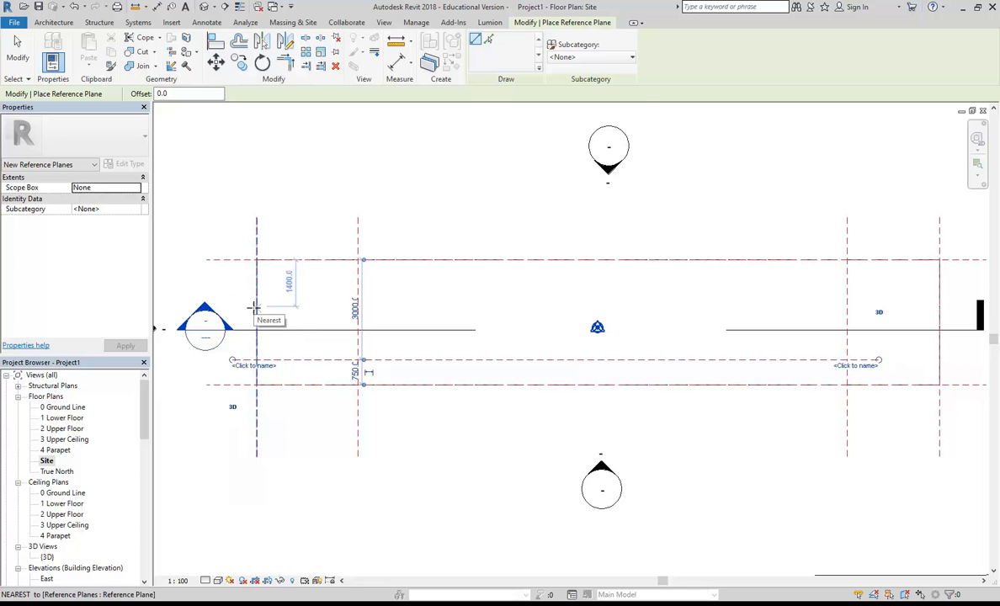
{"action": "scroll", "coordinate": [254, 308], "scroll_direction": "up", "scroll_amount": 1}
{"action": "scroll", "coordinate": [254, 308], "scroll_direction": "up", "scroll_amount": 1}
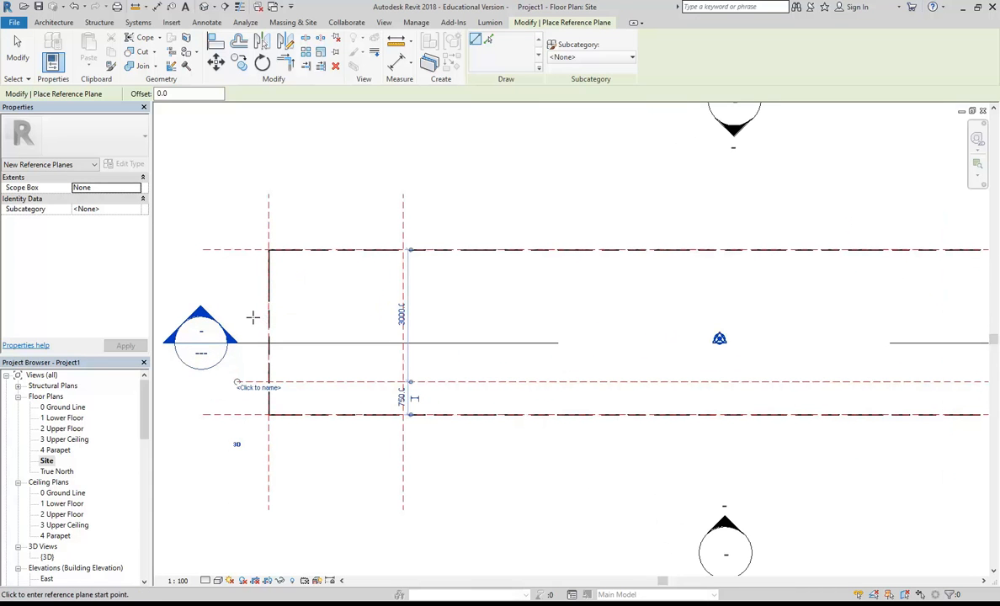
{"action": "left_click", "coordinate": [249, 314]}
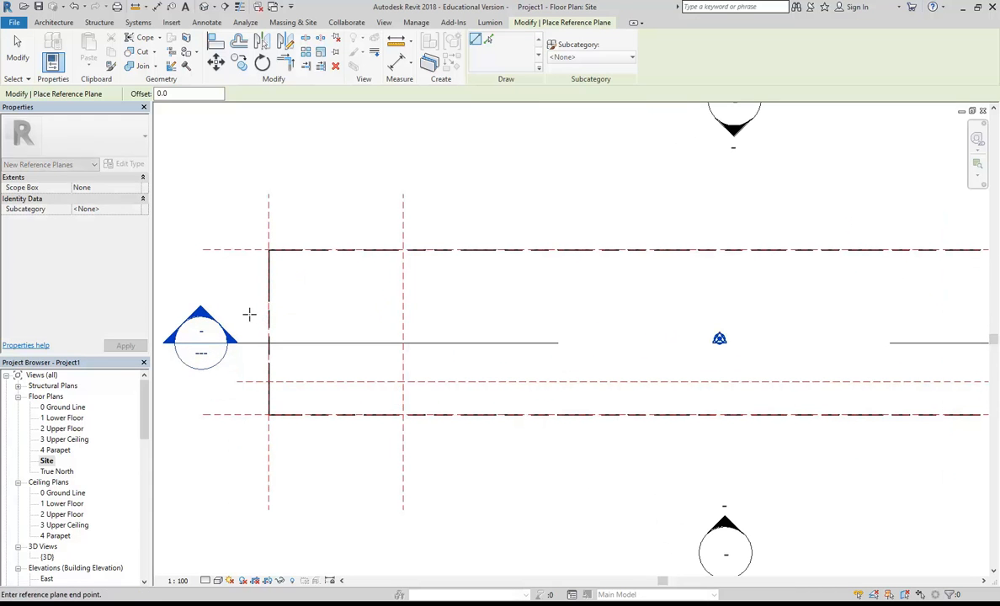
{"action": "left_click", "coordinate": [432, 313]}
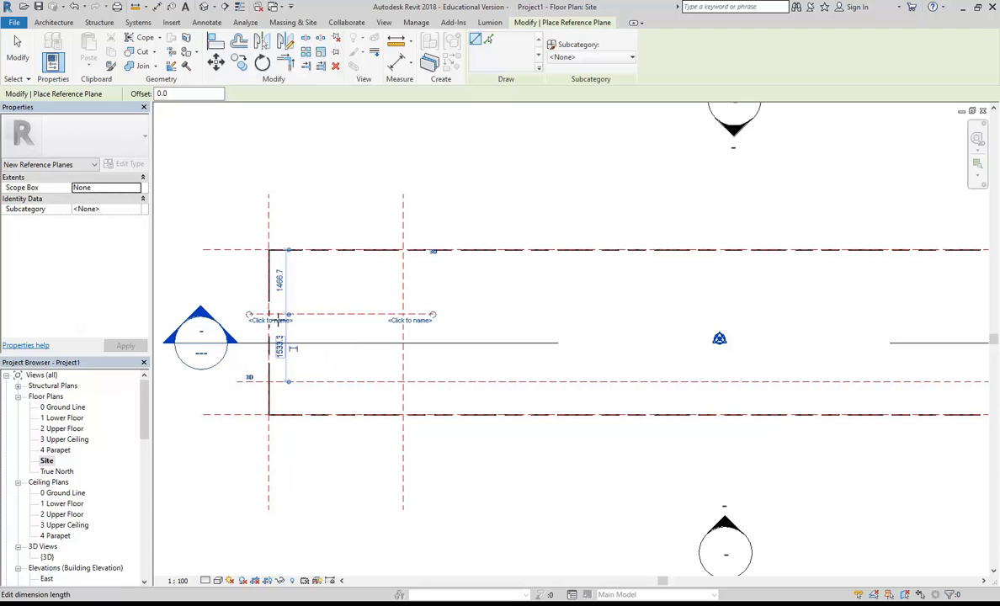
Set the short horizontal reference plane's distance from the north boundary to 1715 mm and finish placing reference planes.
{"action": "left_click", "coordinate": [278, 282]}
{"action": "type", "text": "1715"}
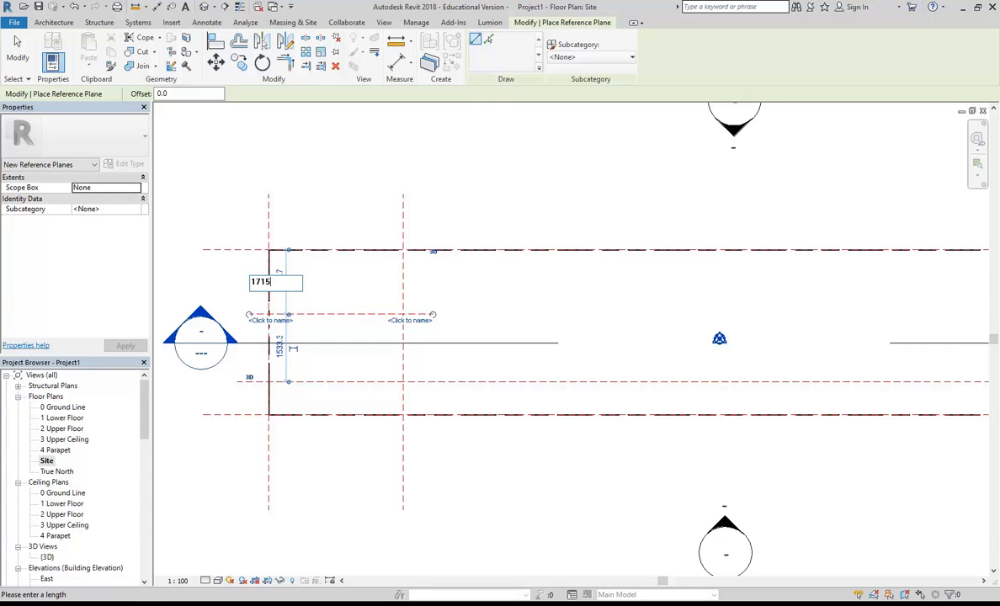
{"action": "key", "text": "Return"}
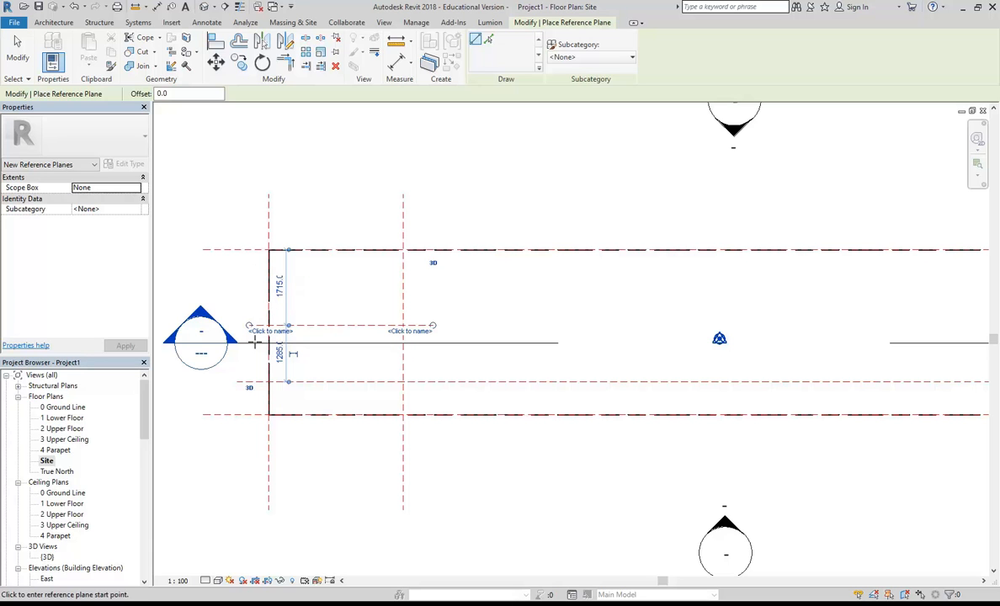
{"action": "left_click", "coordinate": [269, 195]}
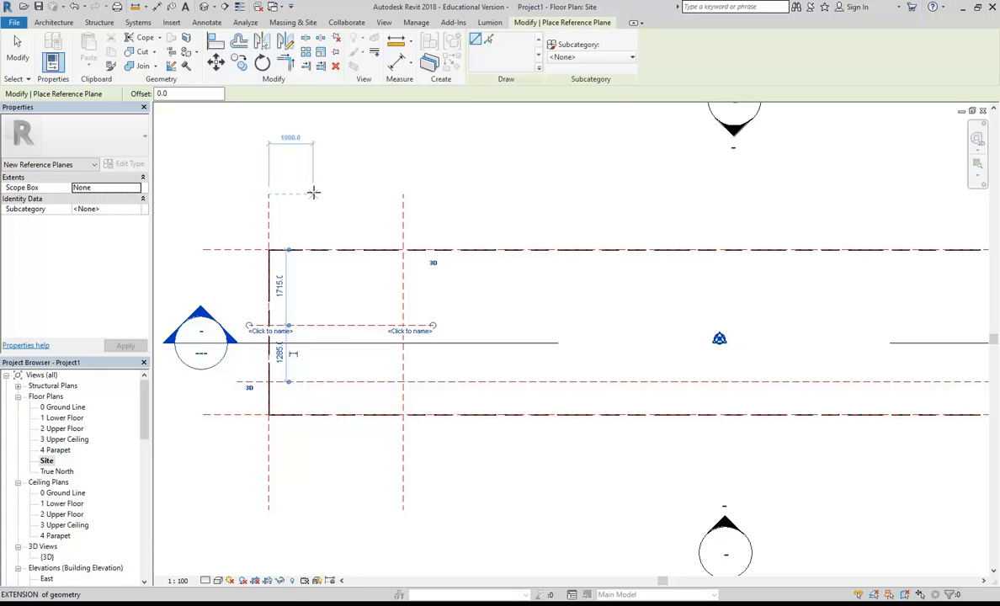
{"action": "scroll", "coordinate": [290, 206], "scroll_direction": "down", "scroll_amount": 3}
{"action": "right_click", "coordinate": [290, 207]}
{"action": "left_click", "coordinate": [316, 204]}
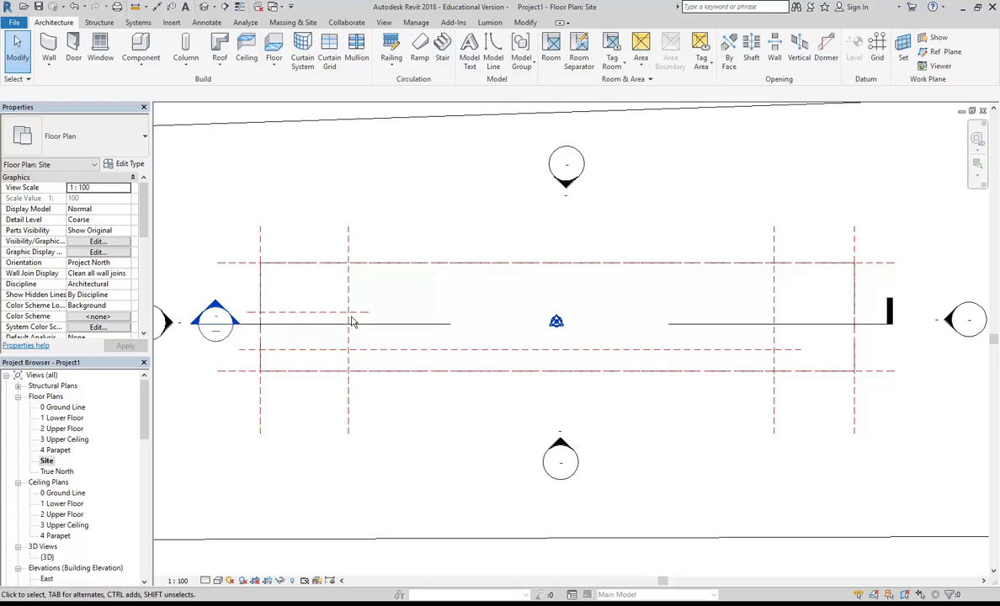
Start a wall with the Generic 200mm Wall type and duplicate that type as "Existing 250mm Wall".
{"action": "middle_click_drag", "start_coordinate": [317, 252], "coordinate": [304, 290]}
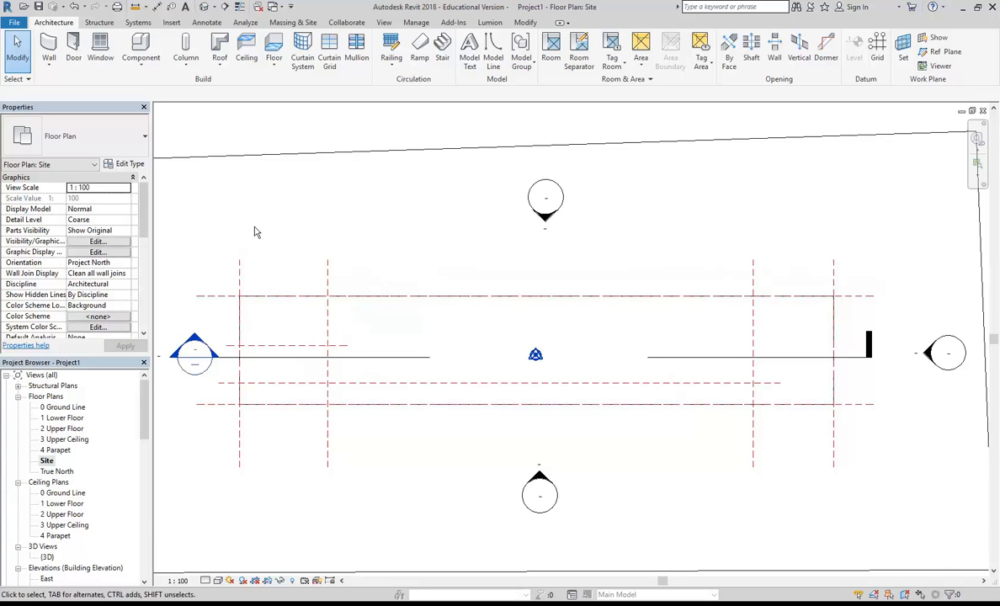
{"action": "left_click", "coordinate": [49, 42]}
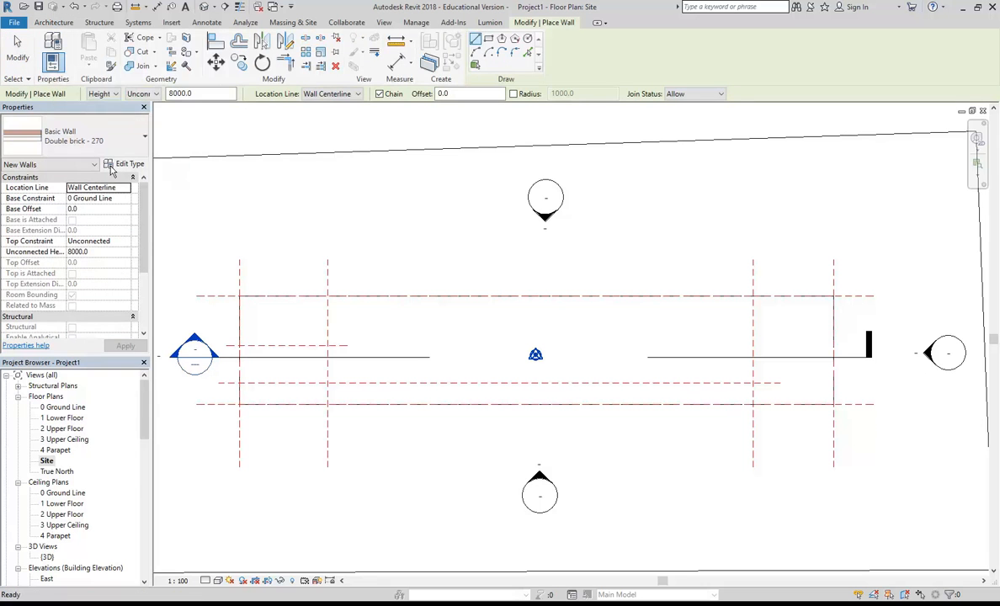
{"action": "left_click", "coordinate": [97, 137]}
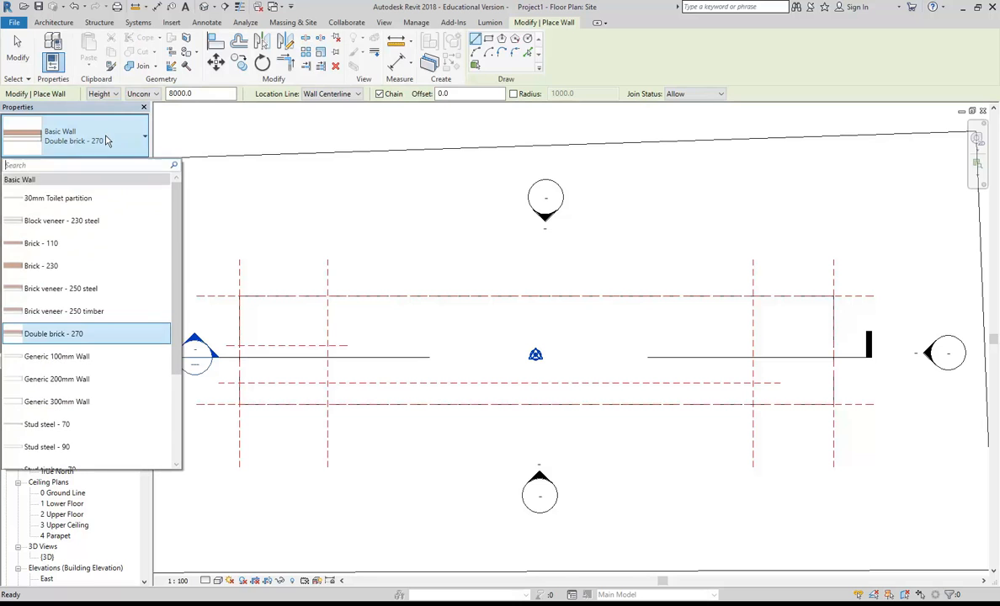
{"action": "left_click", "coordinate": [69, 379]}
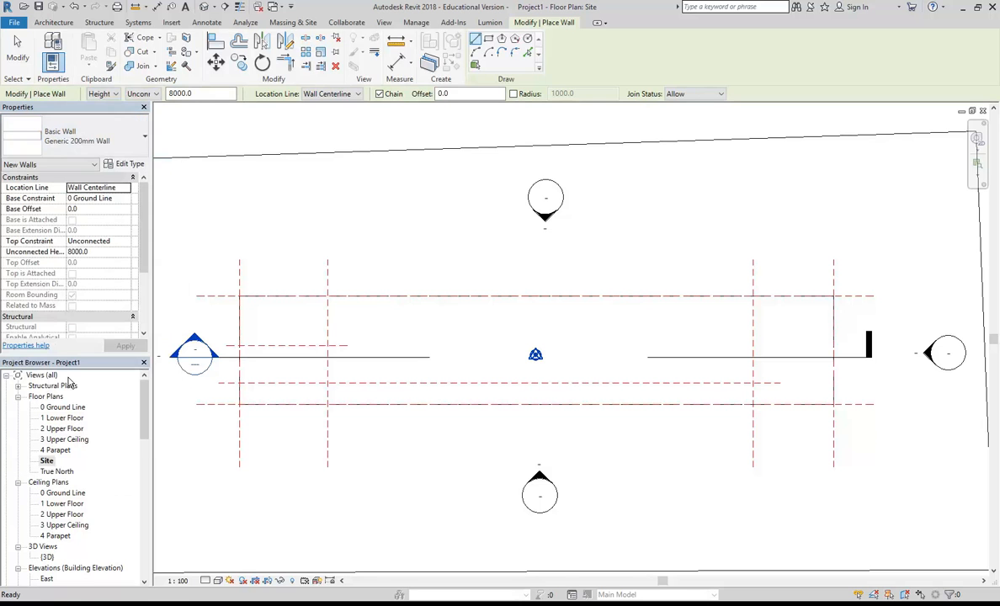
{"action": "left_click", "coordinate": [127, 166]}
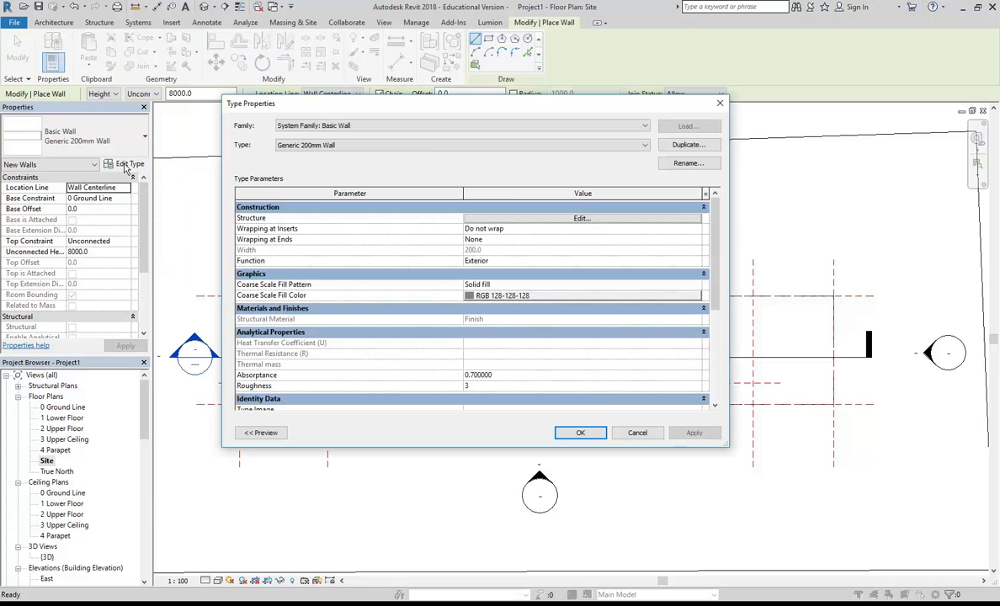
{"action": "left_click", "coordinate": [697, 149]}
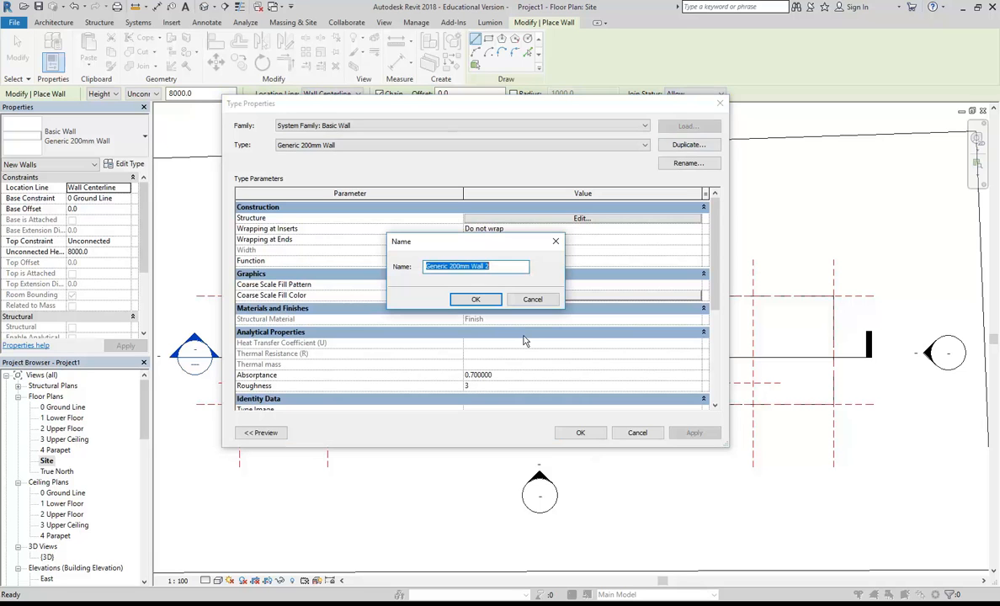
{"action": "type", "text": "Existing 250mm Wall"}
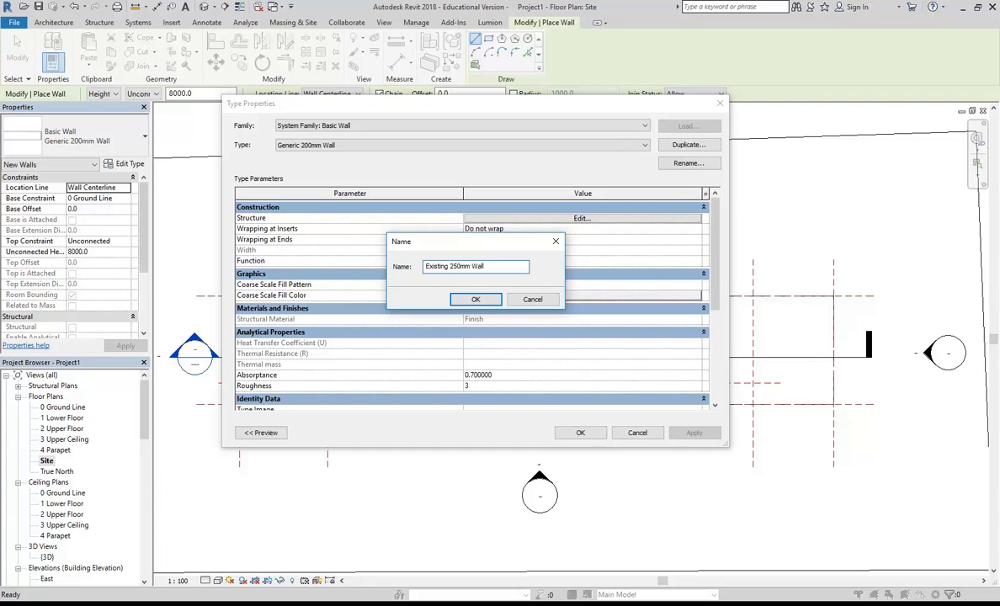
{"action": "left_click", "coordinate": [475, 298]}
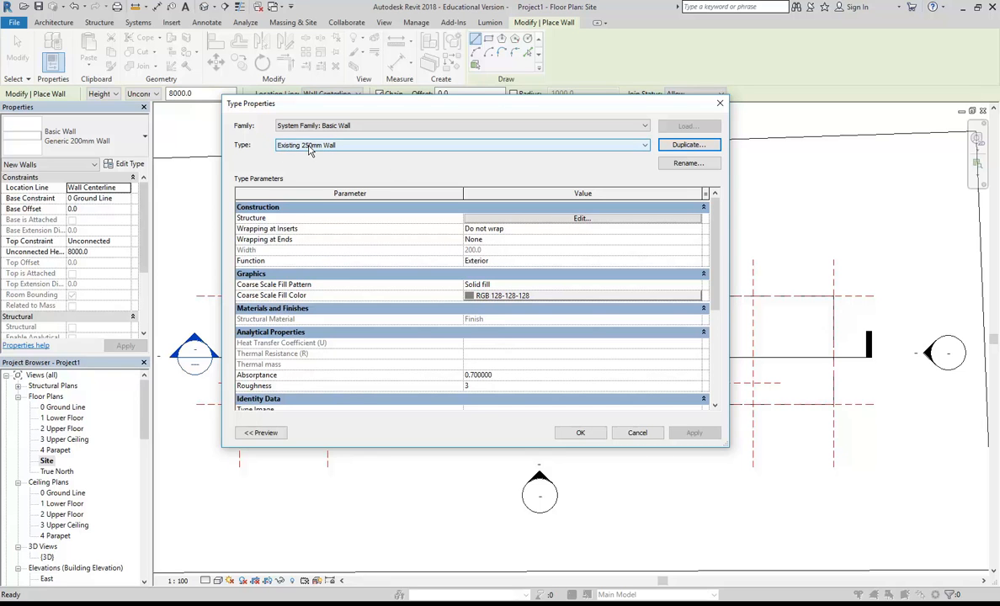
Set the structure layer thickness of the Existing 250mm Wall type to 250 mm.
{"action": "left_click", "coordinate": [581, 220]}
{"action": "left_click", "coordinate": [527, 217]}
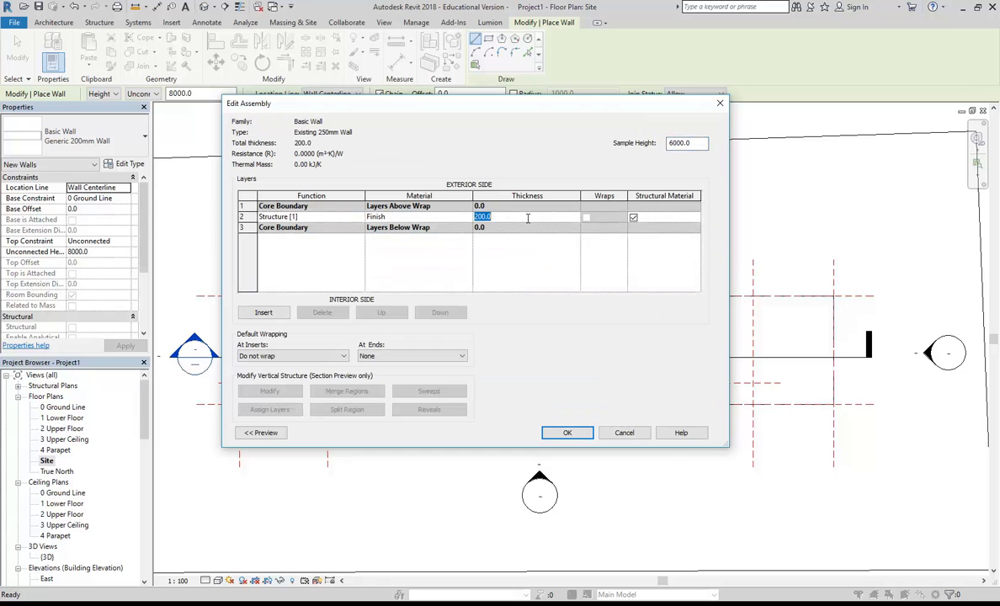
{"action": "type", "text": "250"}
{"action": "left_click", "coordinate": [564, 434]}
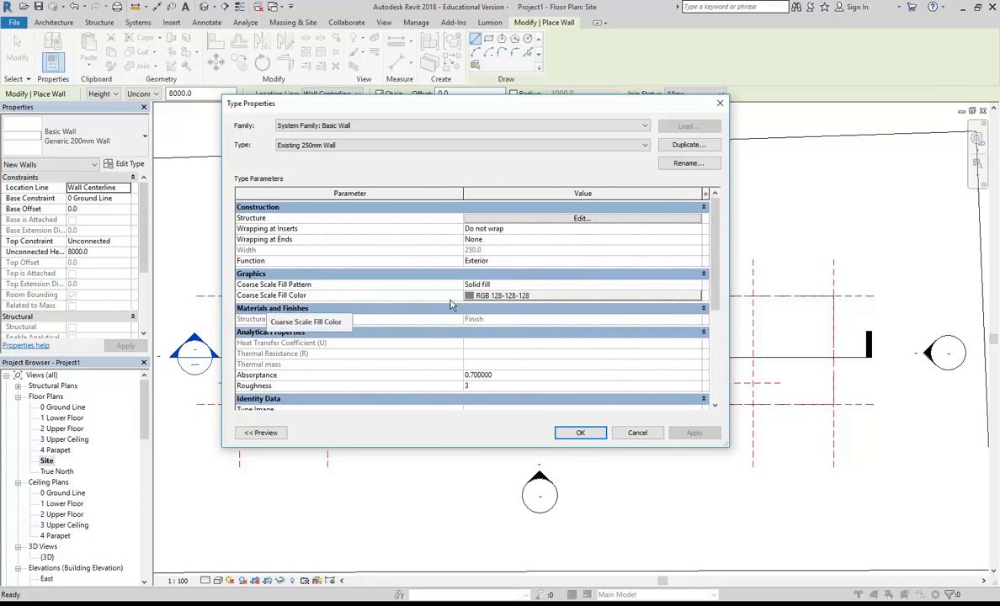
Set the coarse scale fill color of the Existing 250mm Wall type to black and apply the type changes.
{"action": "left_click", "coordinate": [498, 295]}
{"action": "left_click_drag", "start_coordinate": [608, 242], "coordinate": [606, 290]}
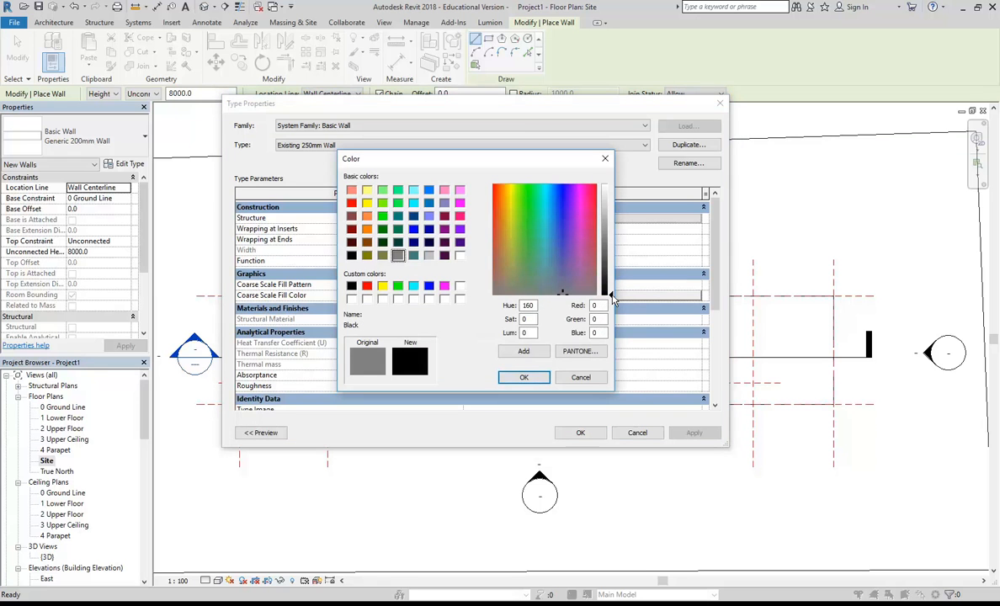
{"action": "left_click", "coordinate": [520, 378]}
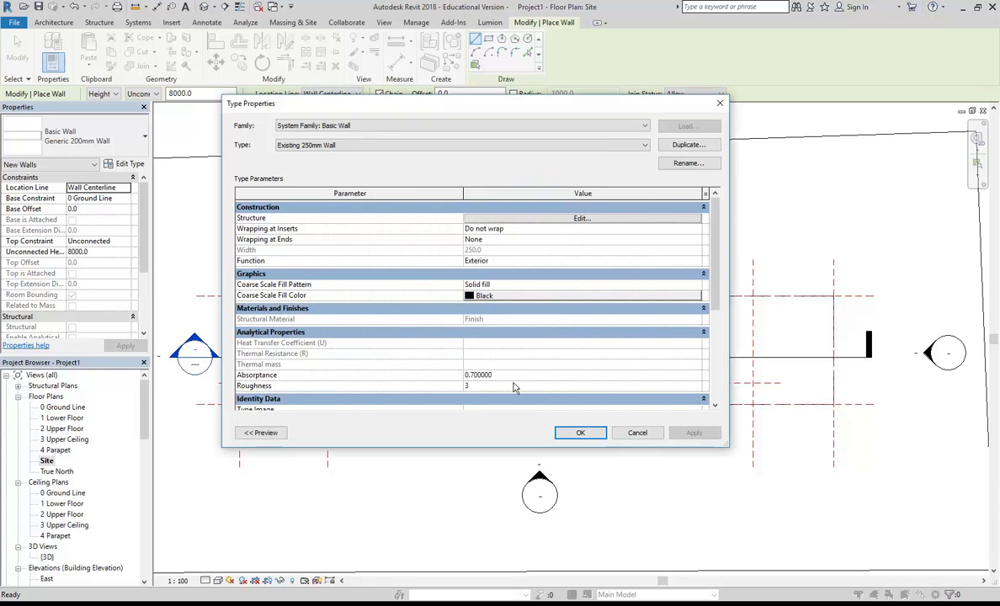
{"action": "left_click", "coordinate": [578, 433]}
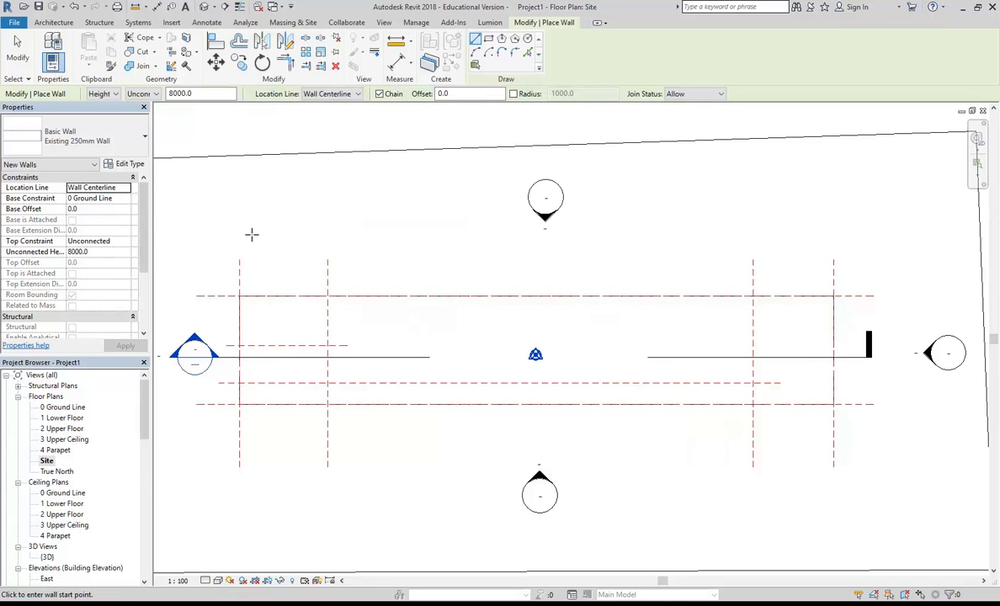
Set the new walls' height to reach level 4 Parapet and their location line to Finish Face: Exterior.
{"action": "left_click", "coordinate": [145, 95]}
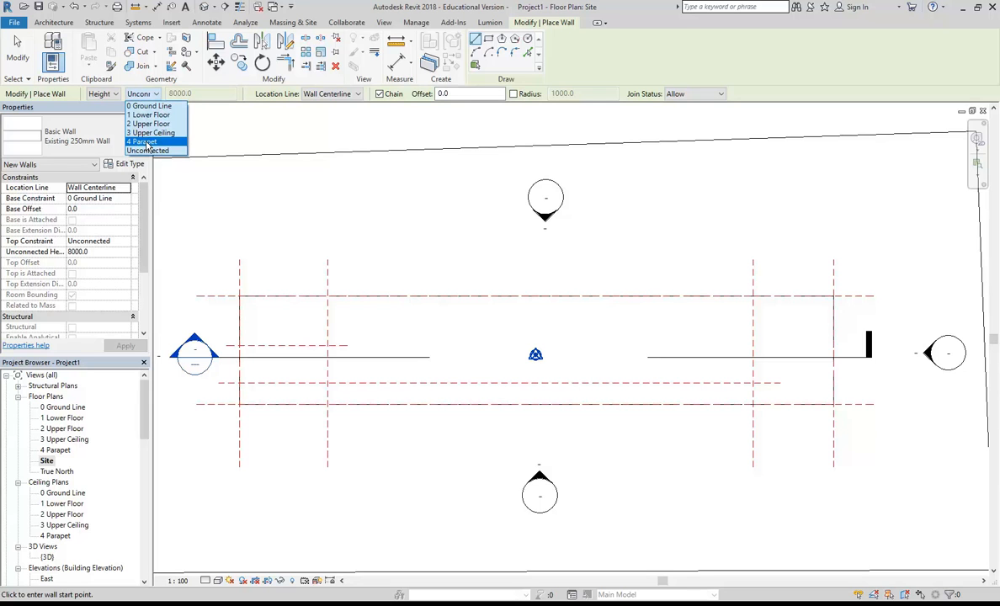
{"action": "left_click", "coordinate": [147, 142]}
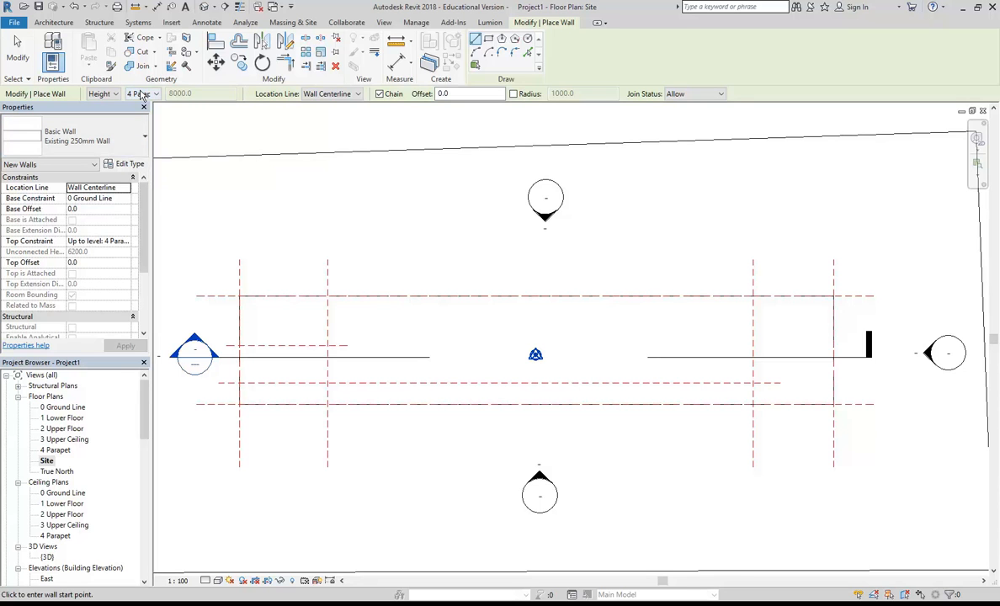
{"action": "left_click", "coordinate": [355, 94]}
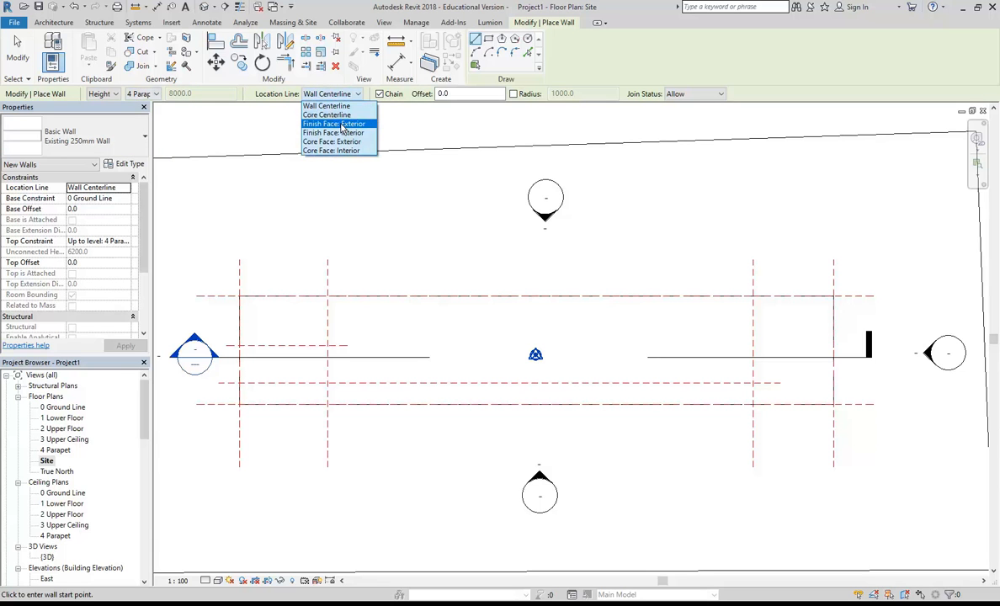
{"action": "left_click", "coordinate": [342, 124]}
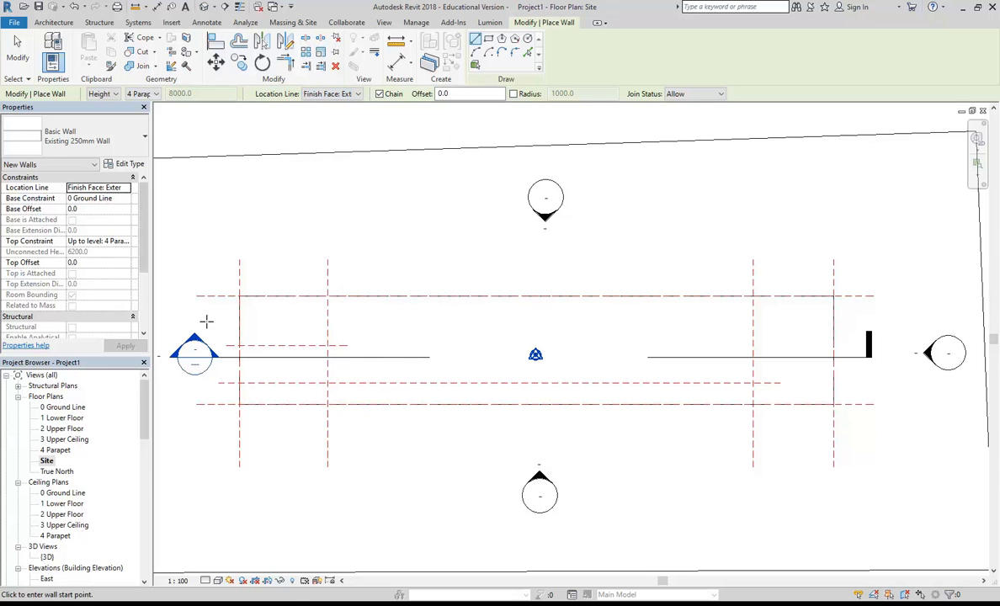
Draw a 14700 mm wall along the north boundary between the inner vertical reference planes, continue it along the eastern plane to the south boundary, and end the command.
{"action": "scroll", "coordinate": [395, 371], "scroll_direction": "down", "scroll_amount": 2}
{"action": "middle_click_drag", "start_coordinate": [390, 372], "coordinate": [404, 382]}
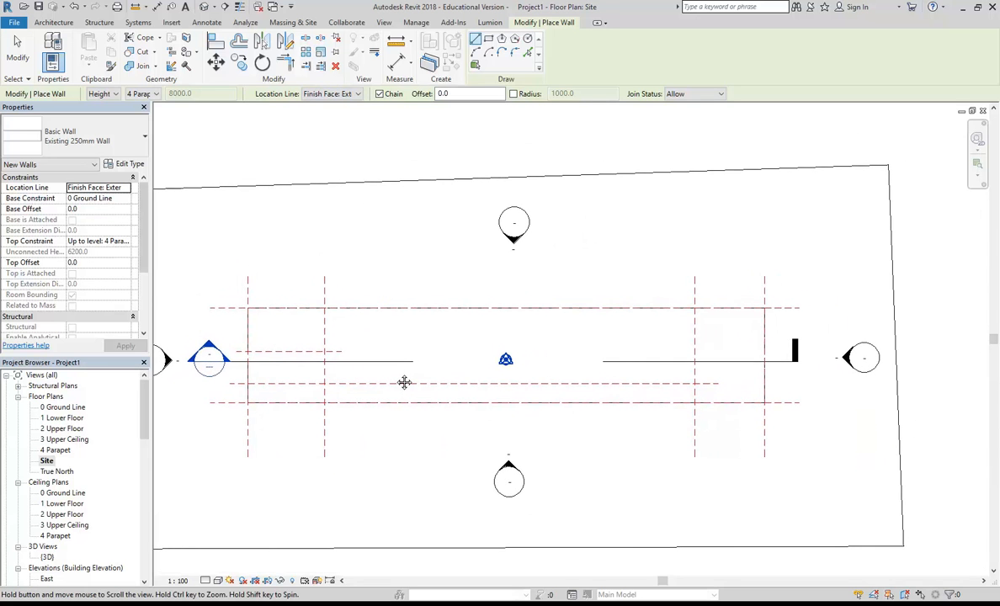
{"action": "scroll", "coordinate": [346, 342], "scroll_direction": "up", "scroll_amount": 3}
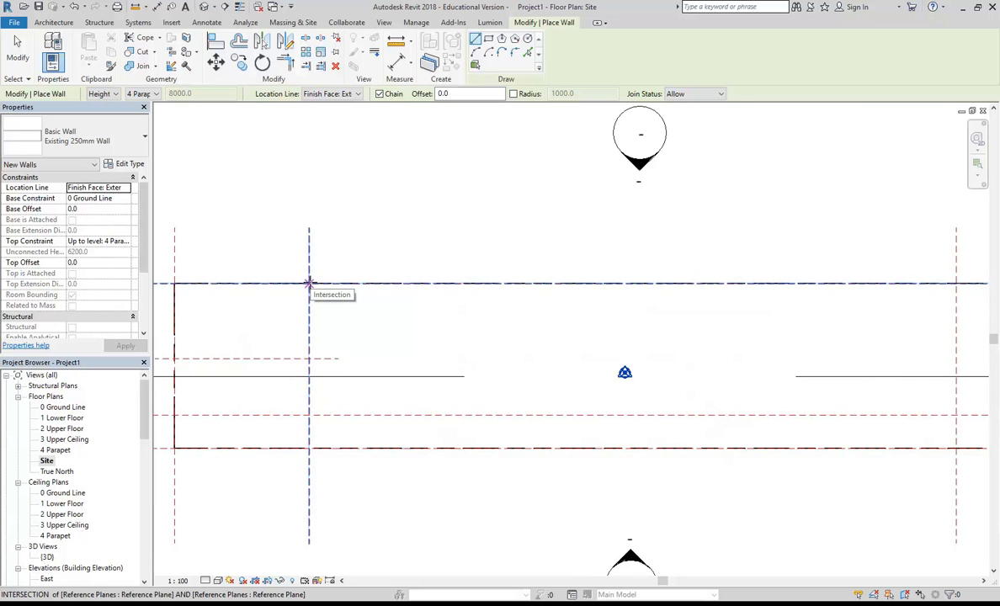
{"action": "left_click", "coordinate": [308, 283]}
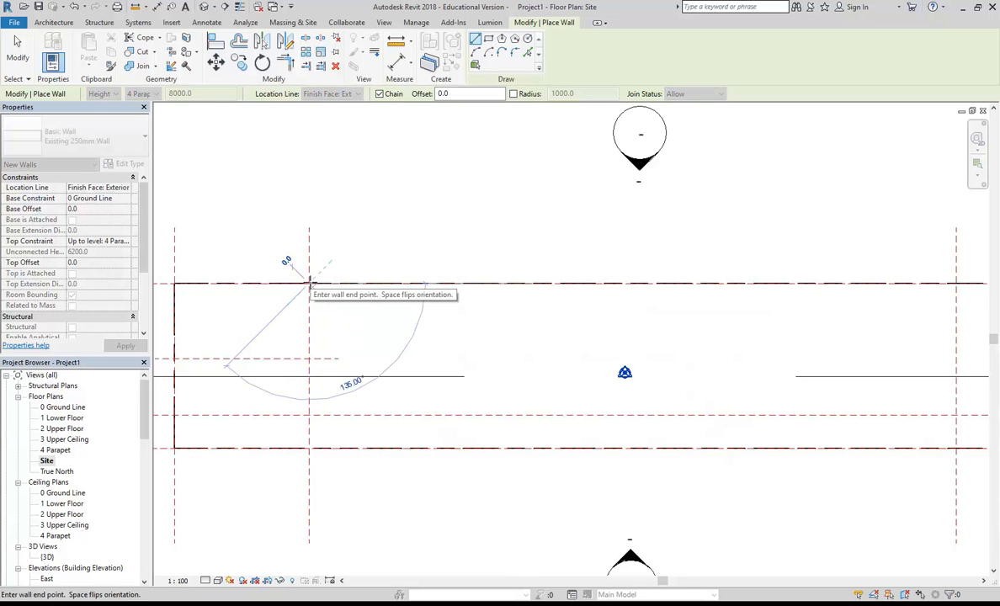
{"action": "scroll", "coordinate": [326, 267], "scroll_direction": "down", "scroll_amount": 2}
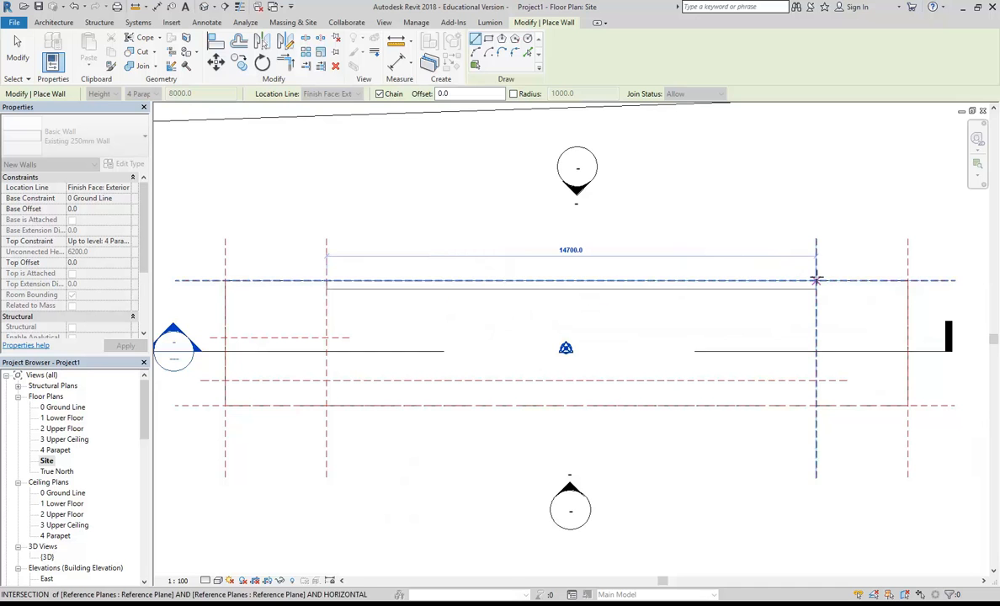
{"action": "left_click", "coordinate": [816, 279]}
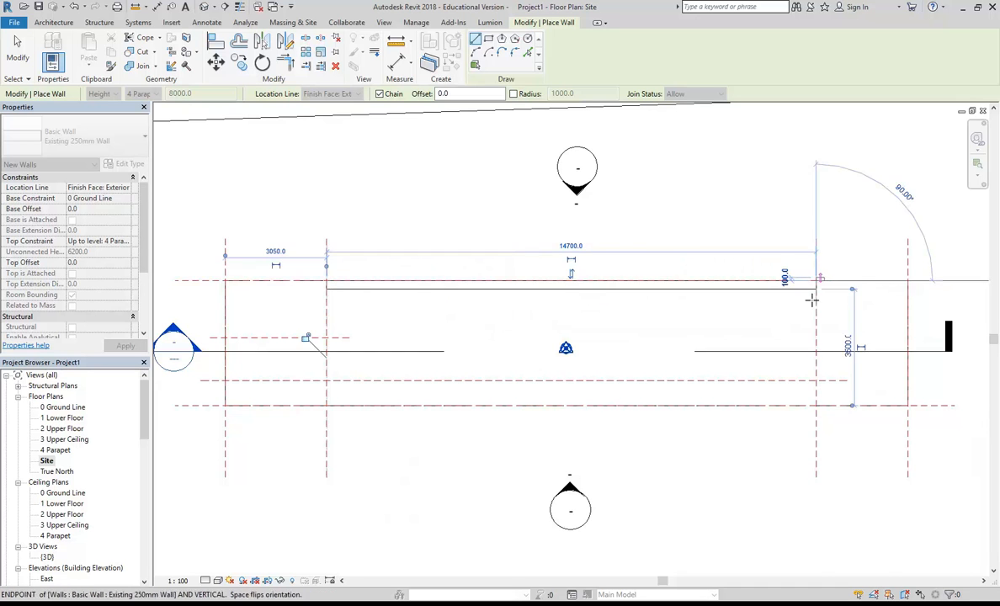
{"action": "left_click", "coordinate": [818, 405]}
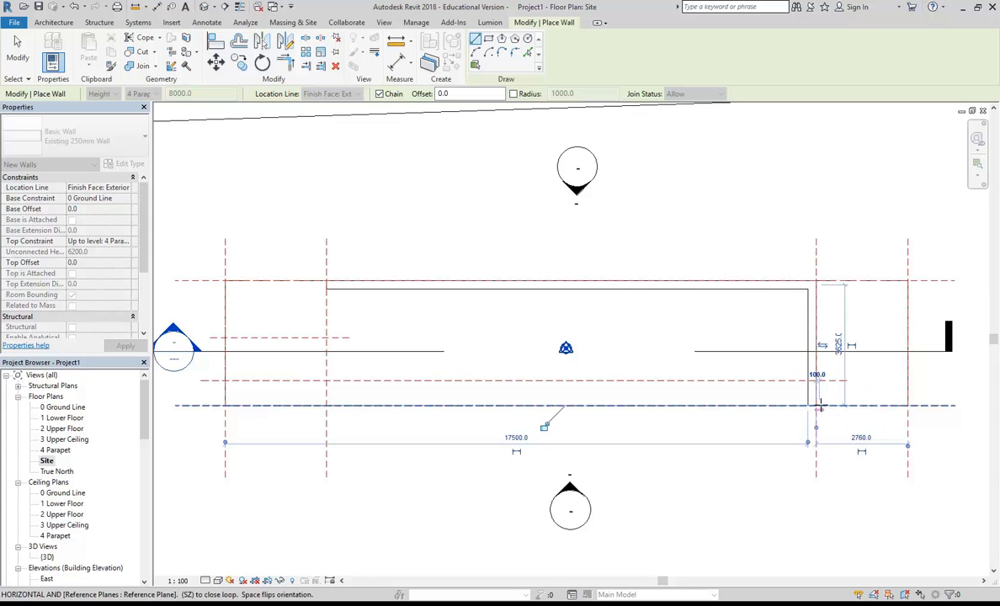
{"action": "right_click", "coordinate": [708, 210]}
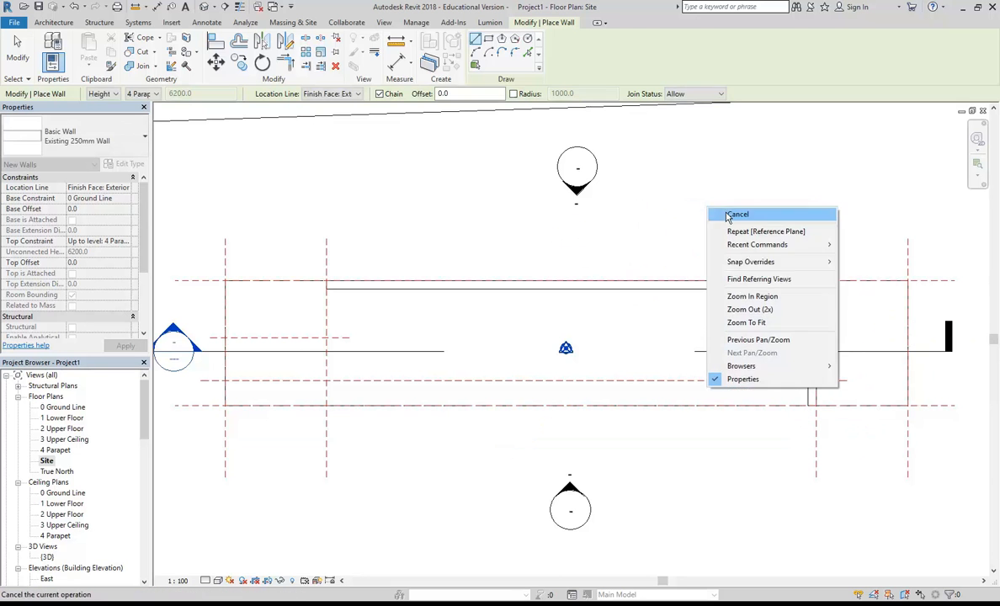
{"action": "left_click", "coordinate": [732, 214]}
Compare how the new walls display in the Site, 1 Lower Floor and 0 Ground Line floor plans.
{"action": "left_click", "coordinate": [46, 461]}
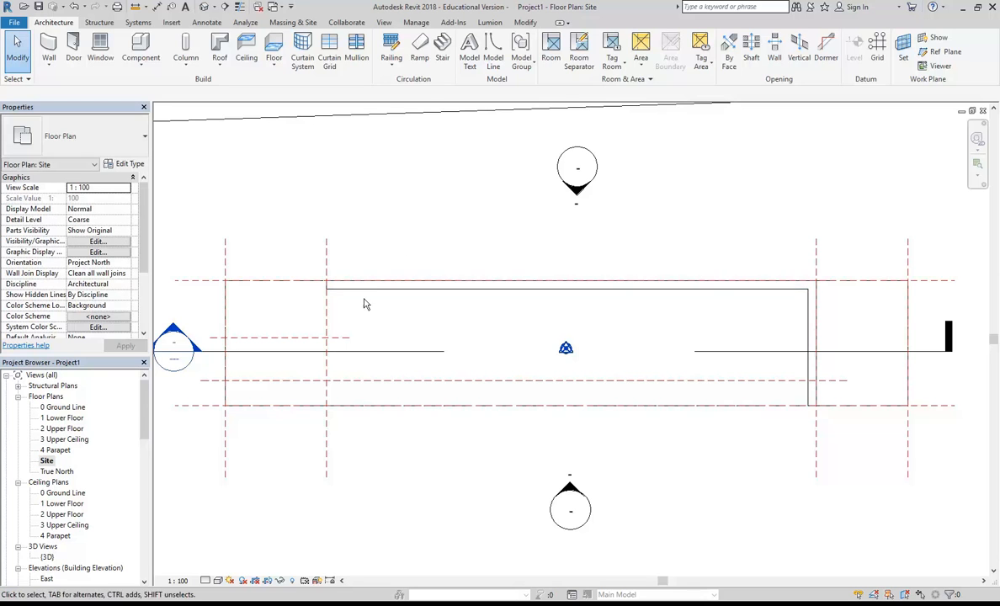
{"action": "scroll", "coordinate": [377, 298], "scroll_direction": "up", "scroll_amount": 5}
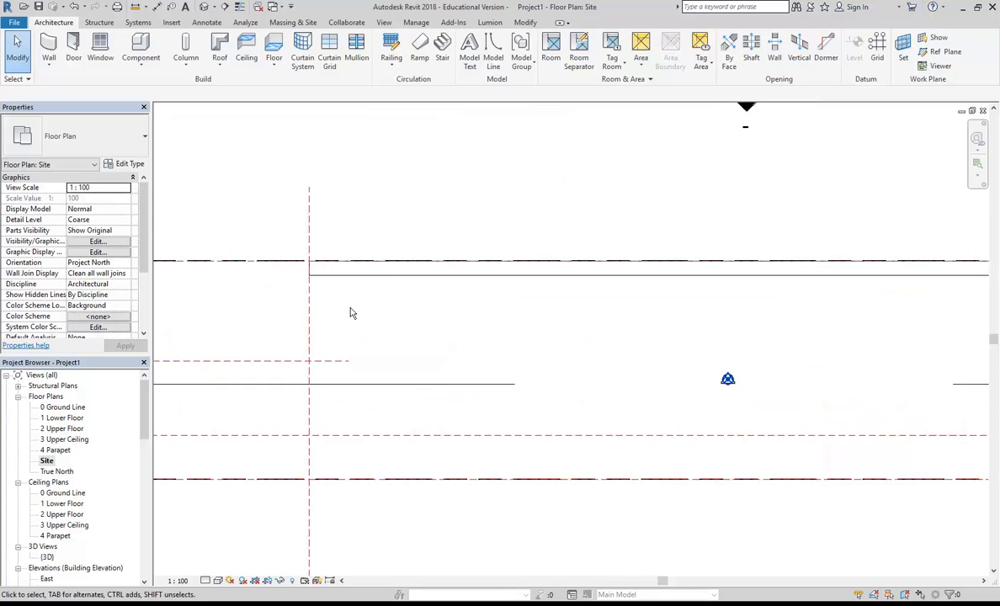
{"action": "scroll", "coordinate": [377, 262], "scroll_direction": "down", "scroll_amount": 5}
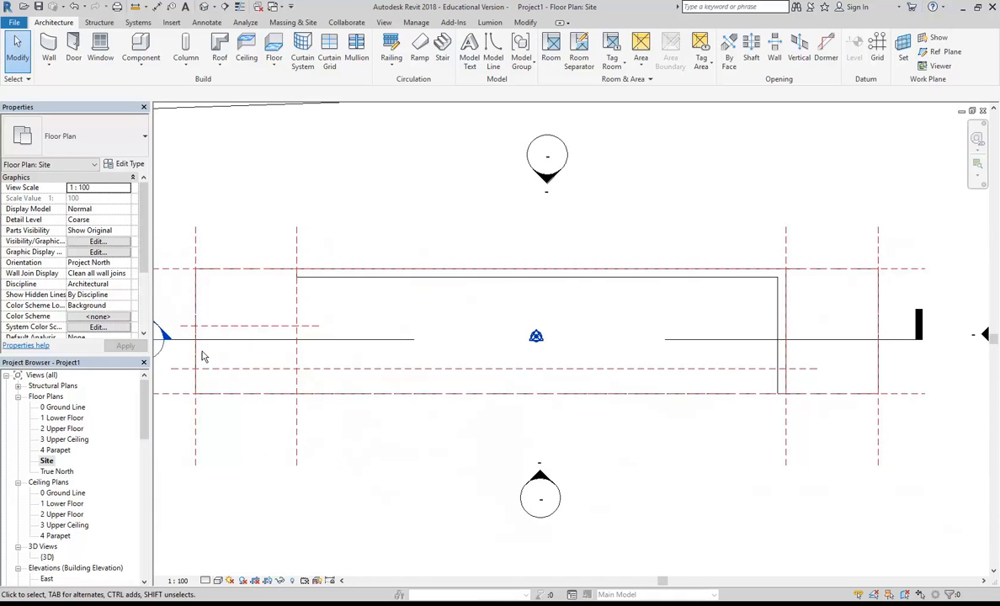
{"action": "double_click", "coordinate": [56, 419]}
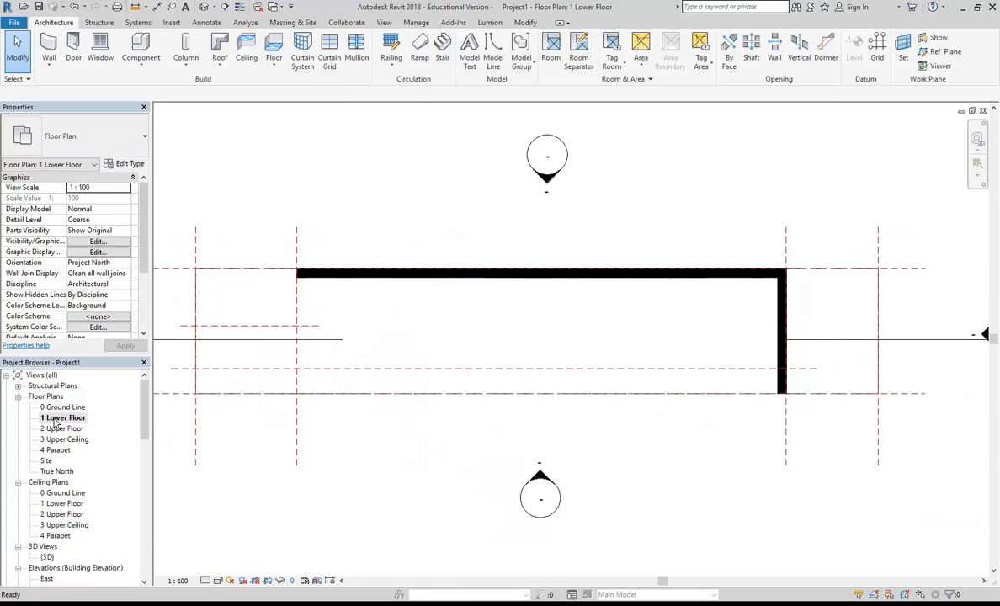
{"action": "double_click", "coordinate": [46, 461]}
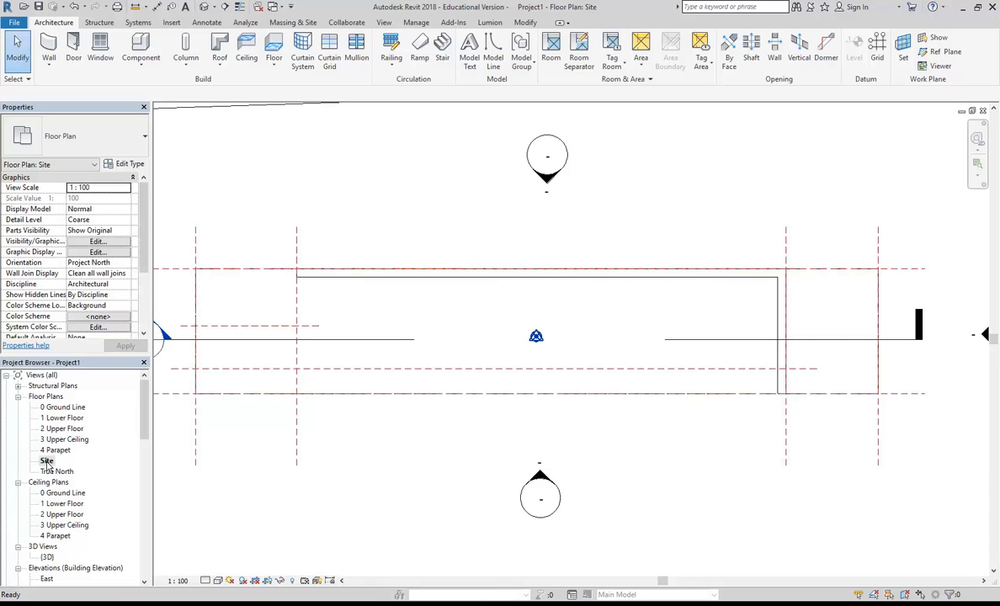
{"action": "double_click", "coordinate": [63, 407]}
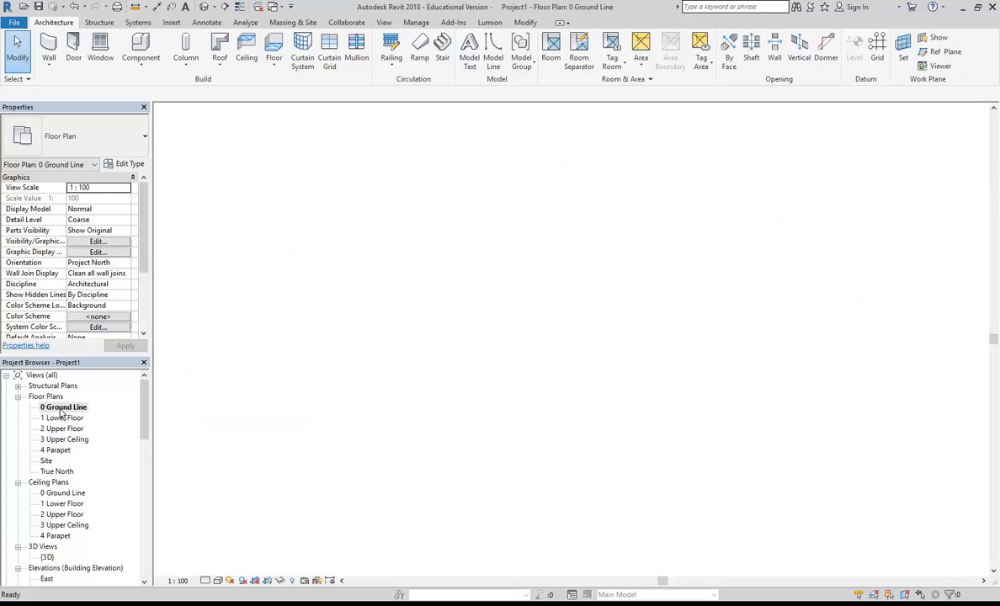
{"action": "double_click", "coordinate": [58, 420]}
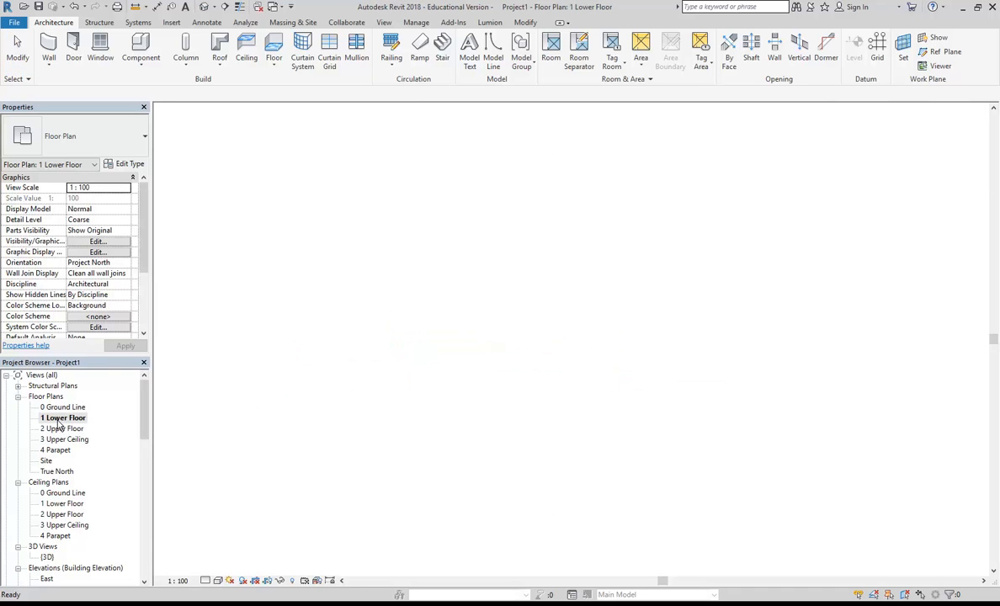
{"action": "double_click", "coordinate": [59, 409]}
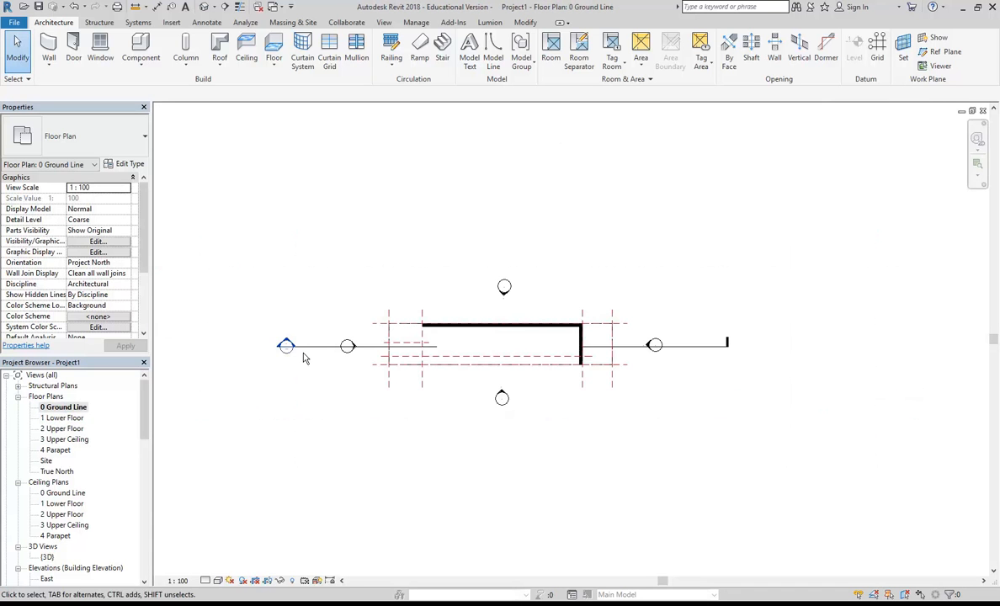
{"action": "double_click", "coordinate": [59, 418]}
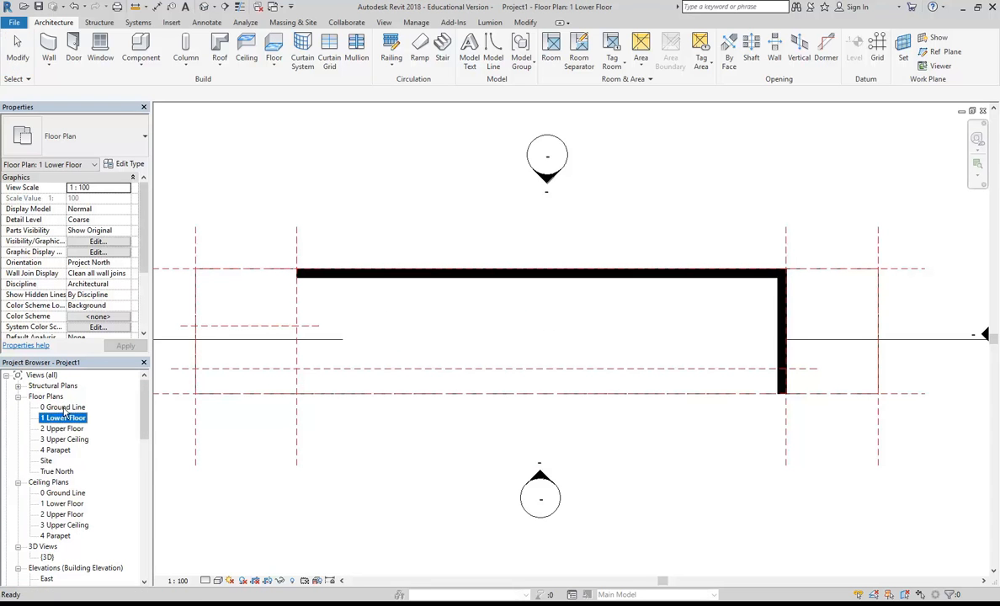
{"action": "double_click", "coordinate": [63, 407]}
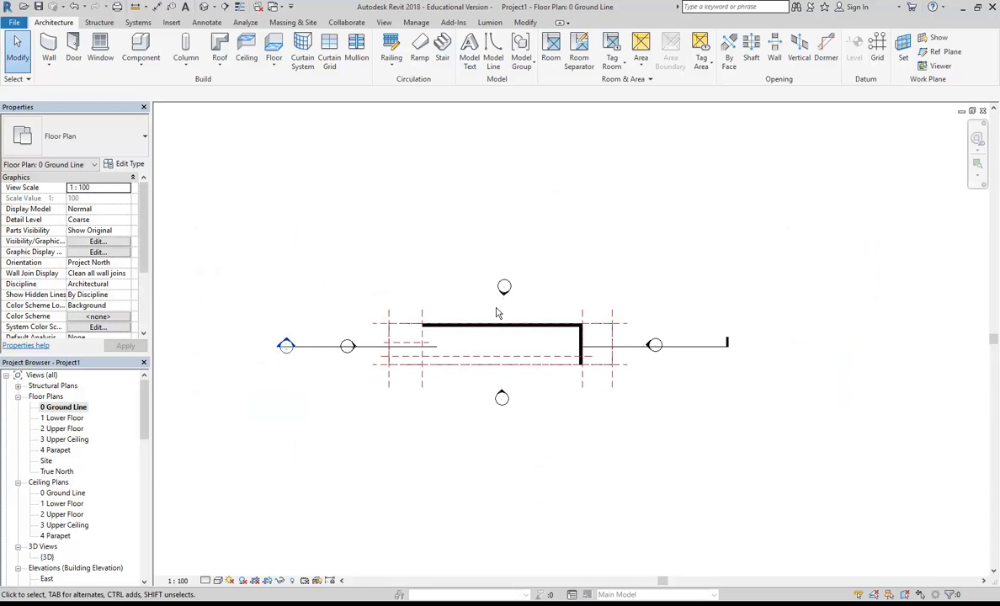
{"action": "scroll", "coordinate": [500, 312], "scroll_direction": "up", "scroll_amount": 4}
Open the South building elevation to check the walls against the levels.
{"action": "left_click_drag", "start_coordinate": [145, 415], "coordinate": [145, 445]}
{"action": "double_click", "coordinate": [48, 493]}
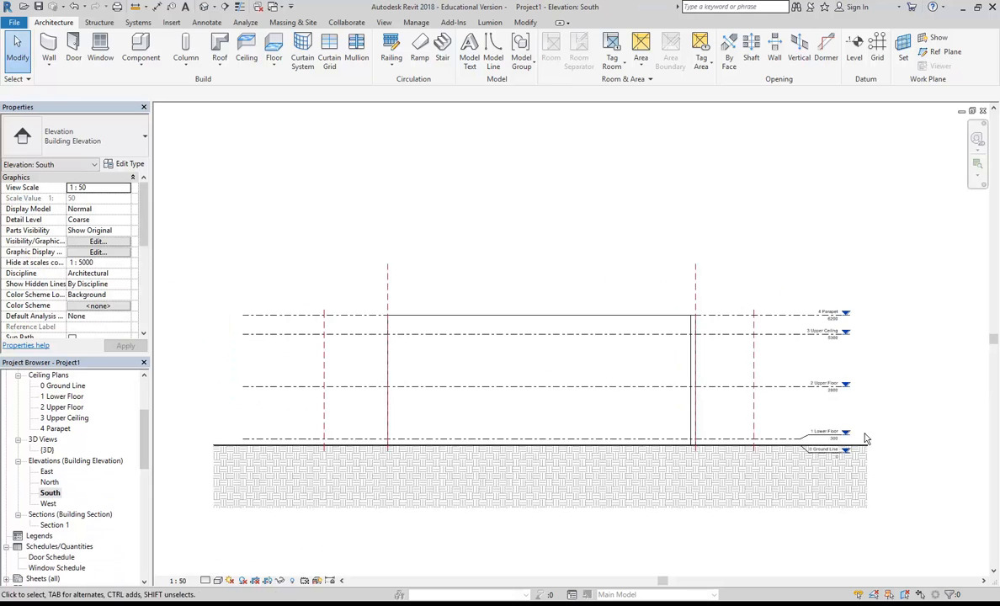
Check the 0 Ground Line level in the South elevation and the north wall's base and top constraints in the Site plan.
{"action": "scroll", "coordinate": [614, 383], "scroll_direction": "up", "scroll_amount": 5}
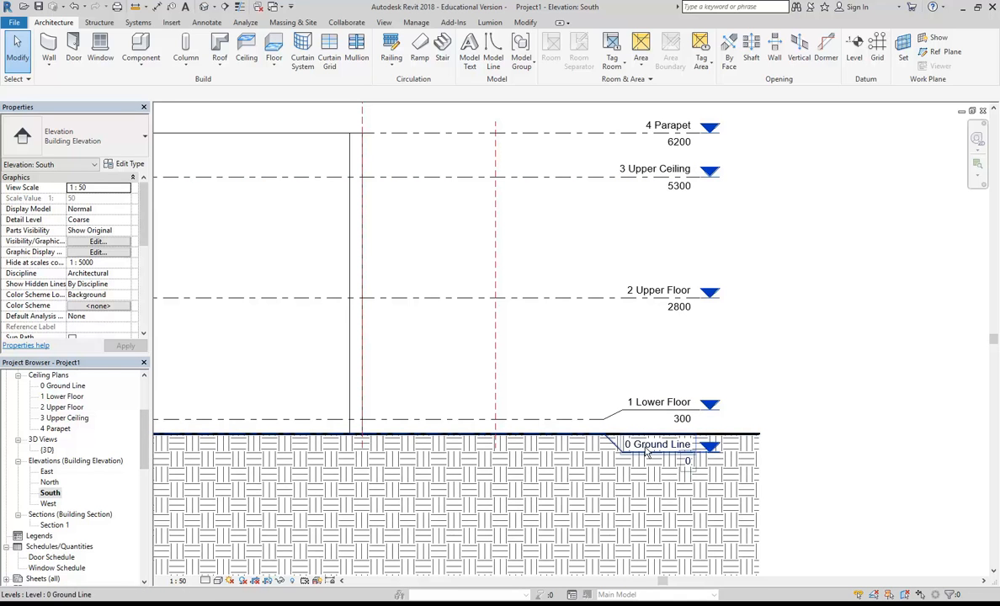
{"action": "left_click_drag", "start_coordinate": [146, 449], "coordinate": [145, 380]}
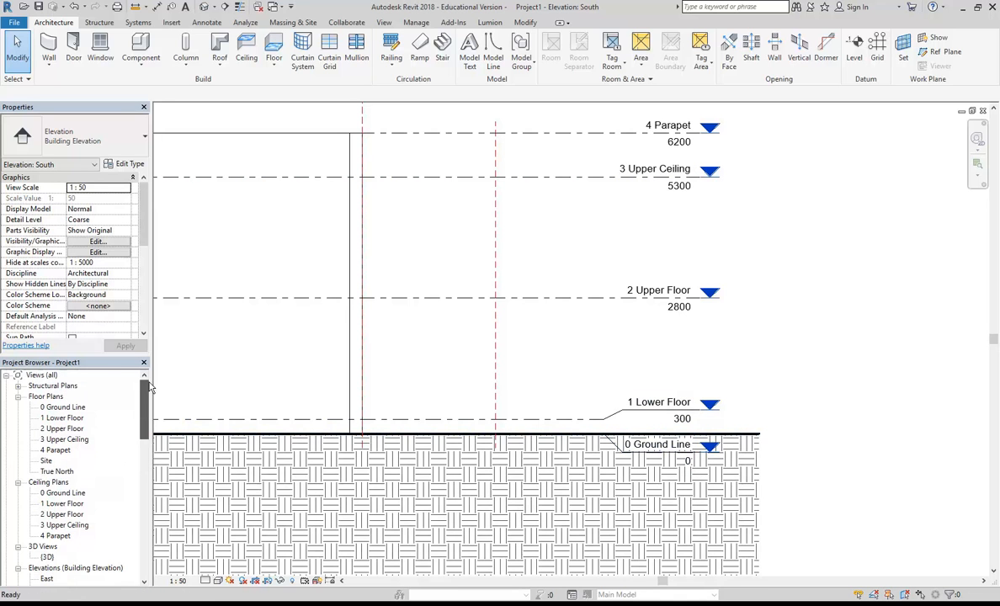
{"action": "double_click", "coordinate": [46, 461]}
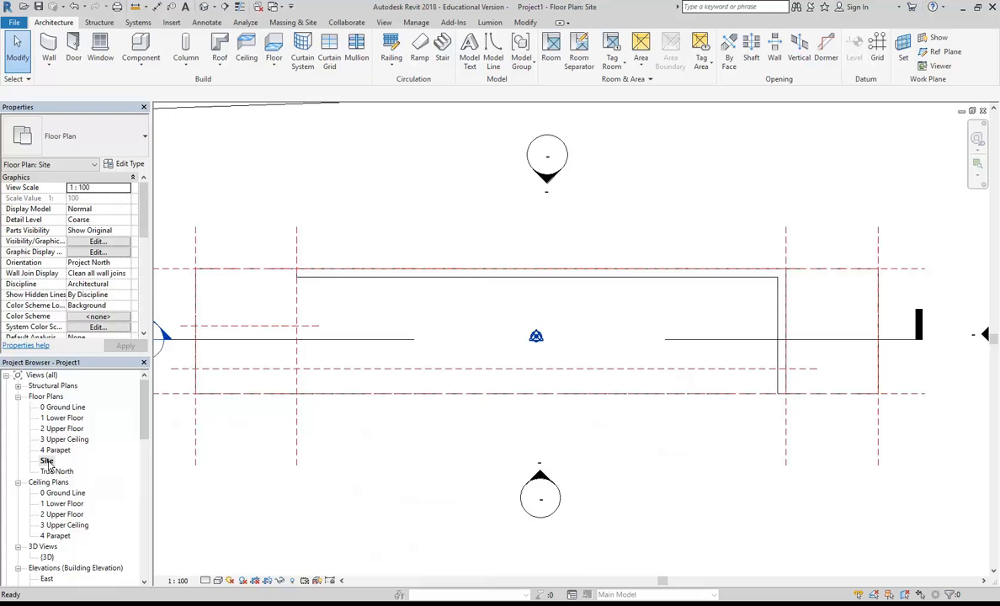
{"action": "left_click", "coordinate": [341, 283]}
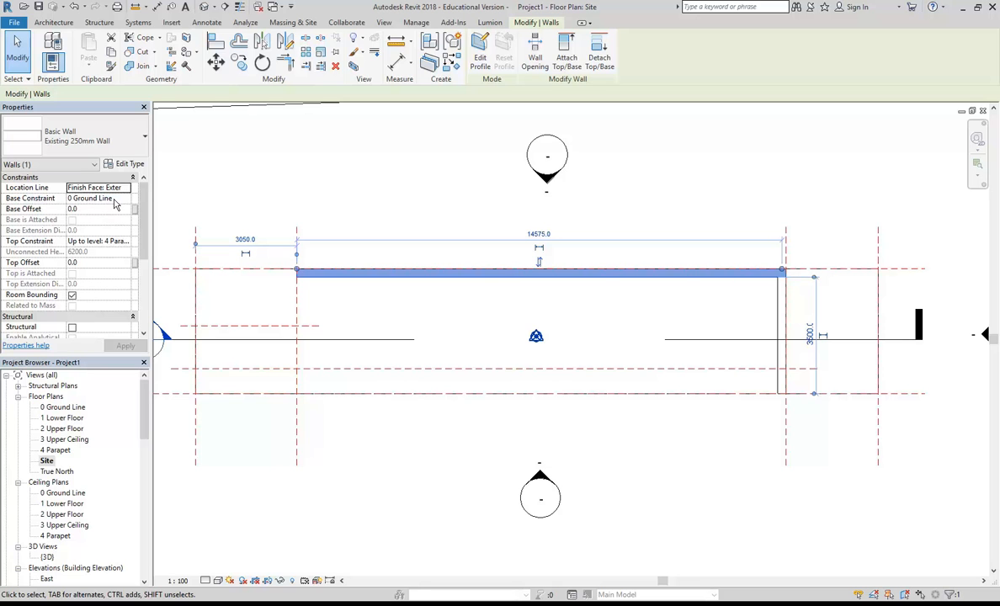
{"action": "left_click", "coordinate": [46, 460]}
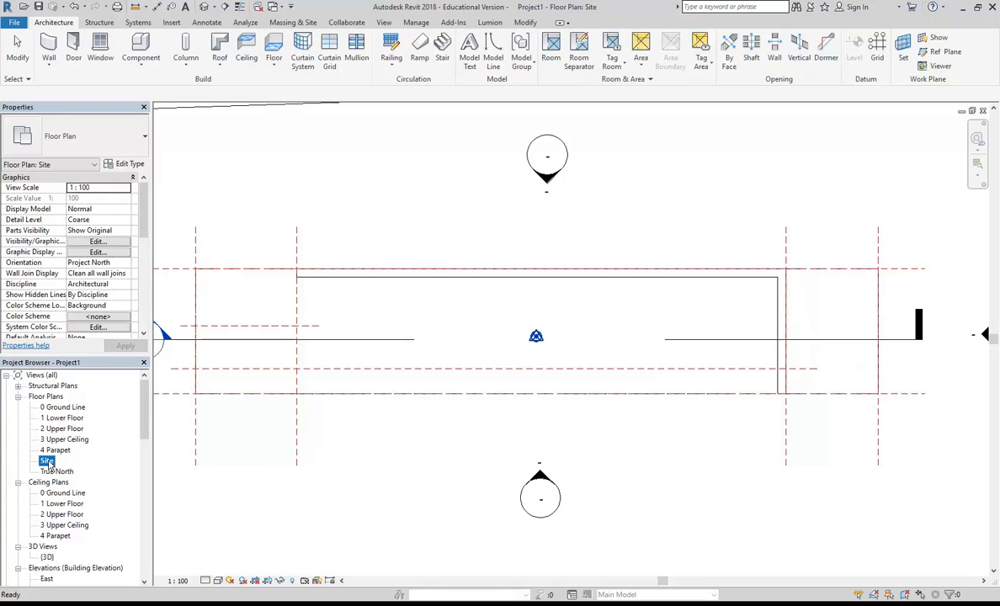
Open the 0 Ground Line floor plan and start the Wall command for the corner at the north wall's western end.
{"action": "double_click", "coordinate": [63, 406]}
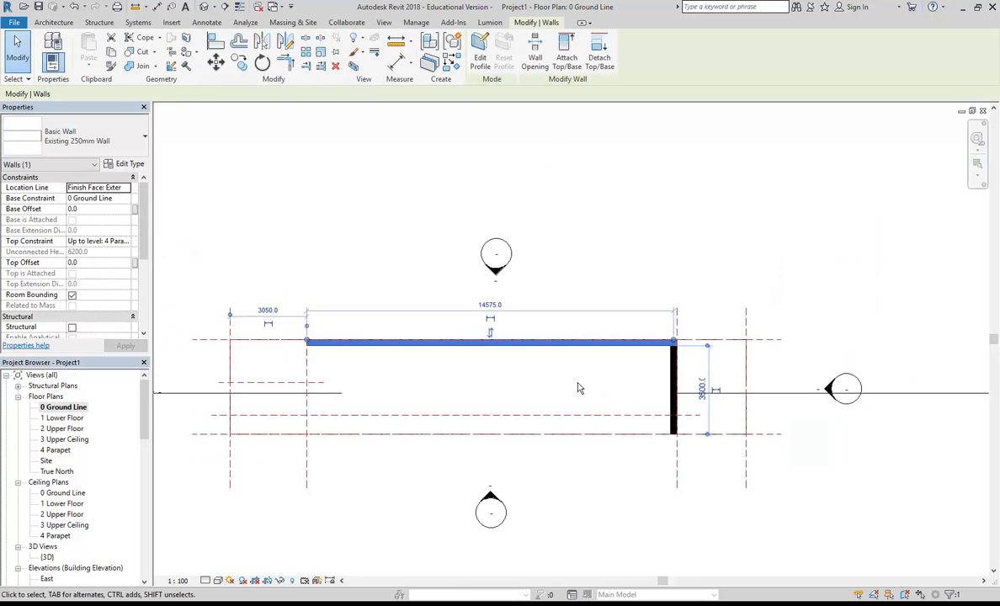
{"action": "left_click", "coordinate": [383, 258]}
{"action": "middle_click_drag", "start_coordinate": [382, 258], "coordinate": [406, 230]}
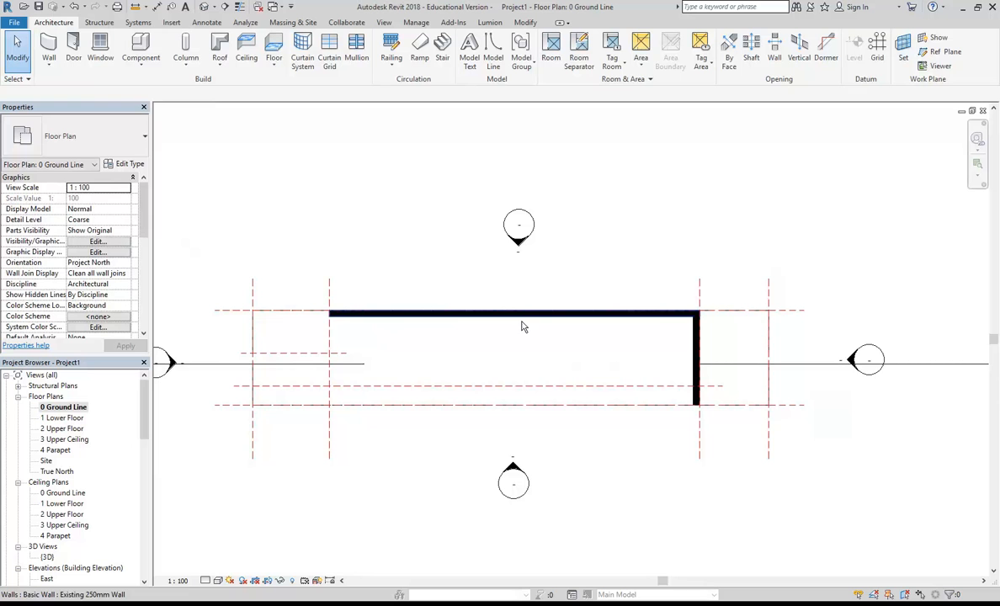
{"action": "scroll", "coordinate": [294, 340], "scroll_direction": "up", "scroll_amount": 3}
{"action": "middle_click_drag", "start_coordinate": [304, 343], "coordinate": [331, 346]}
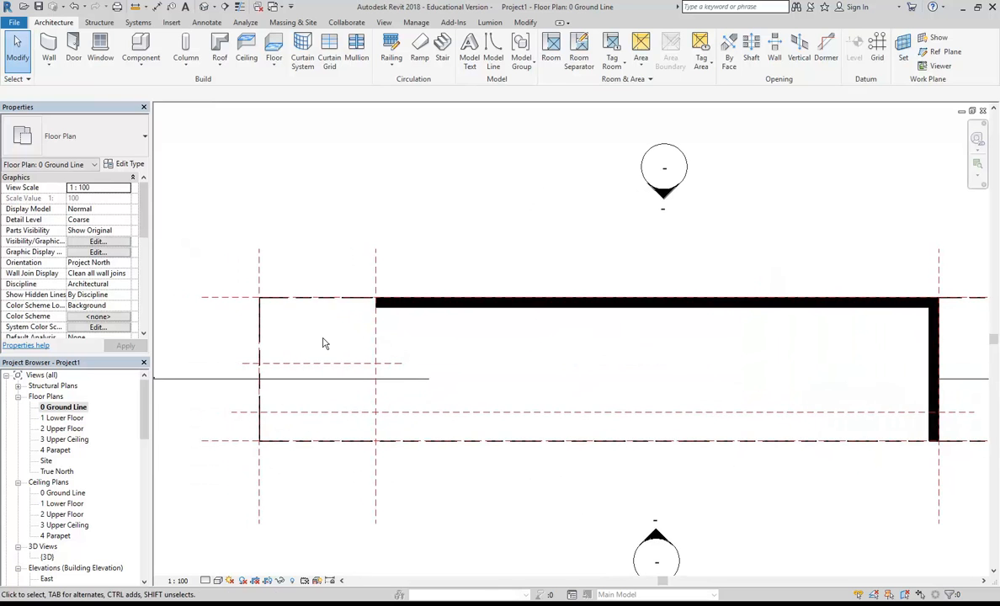
{"action": "scroll", "coordinate": [328, 344], "scroll_direction": "up", "scroll_amount": 1}
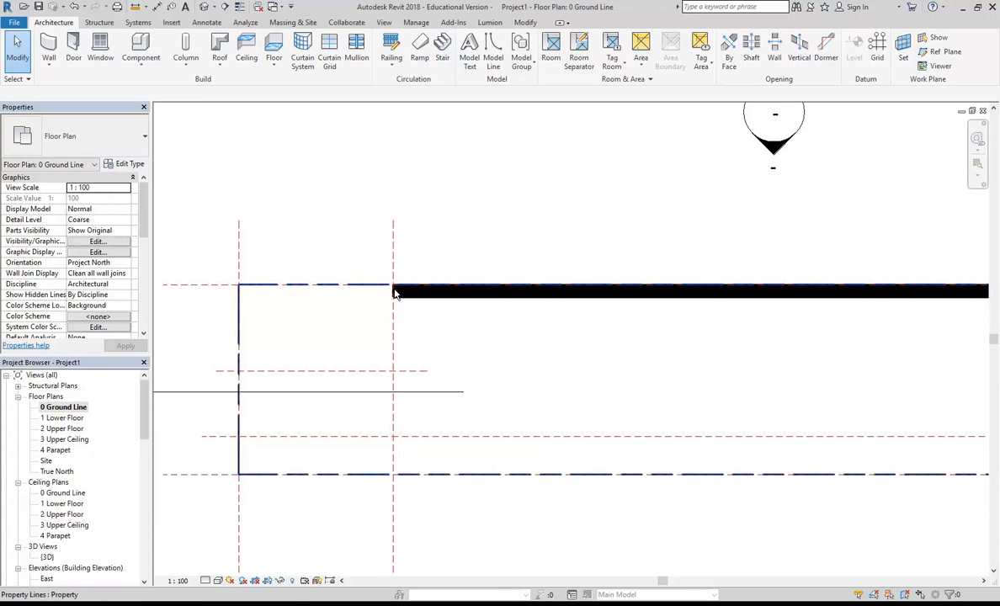
{"action": "left_click", "coordinate": [49, 44]}
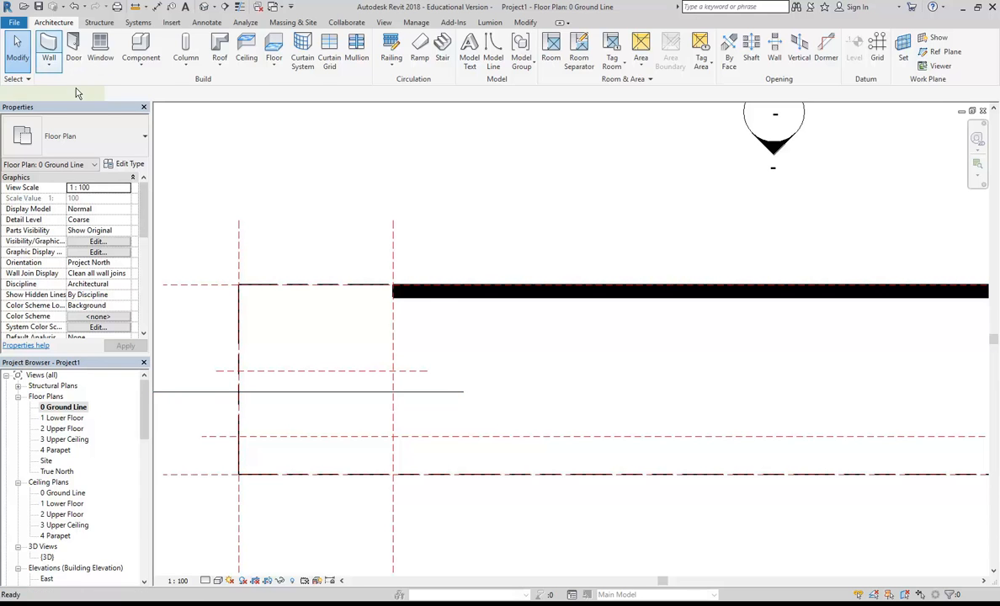
{"action": "middle_click_drag", "start_coordinate": [319, 248], "coordinate": [367, 241]}
{"action": "scroll", "coordinate": [392, 291], "scroll_direction": "up", "scroll_amount": 1}
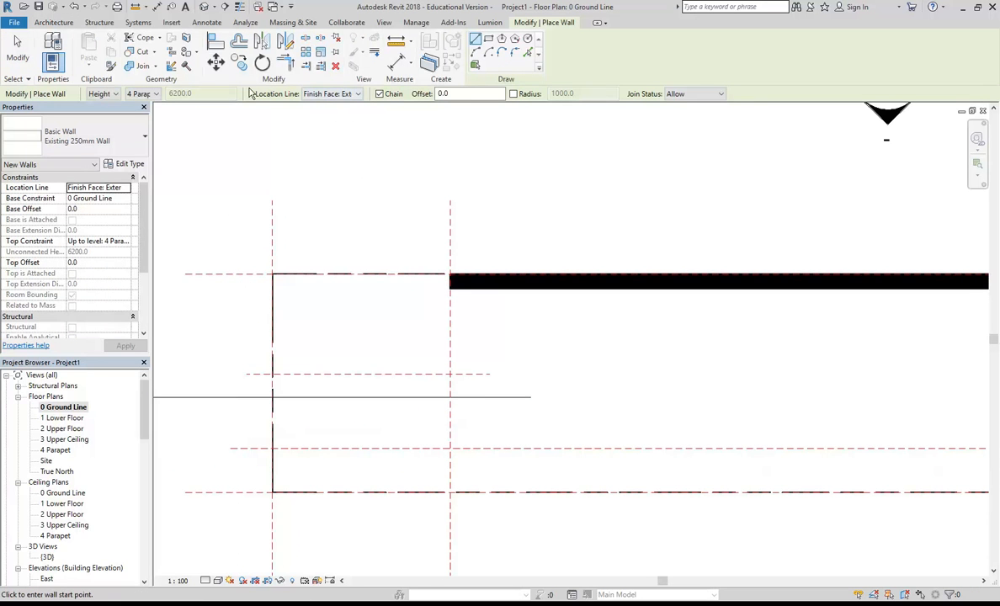
{"action": "middle_click_drag", "start_coordinate": [397, 296], "coordinate": [456, 297]}
{"action": "scroll", "coordinate": [455, 299], "scroll_direction": "up", "scroll_amount": 1}
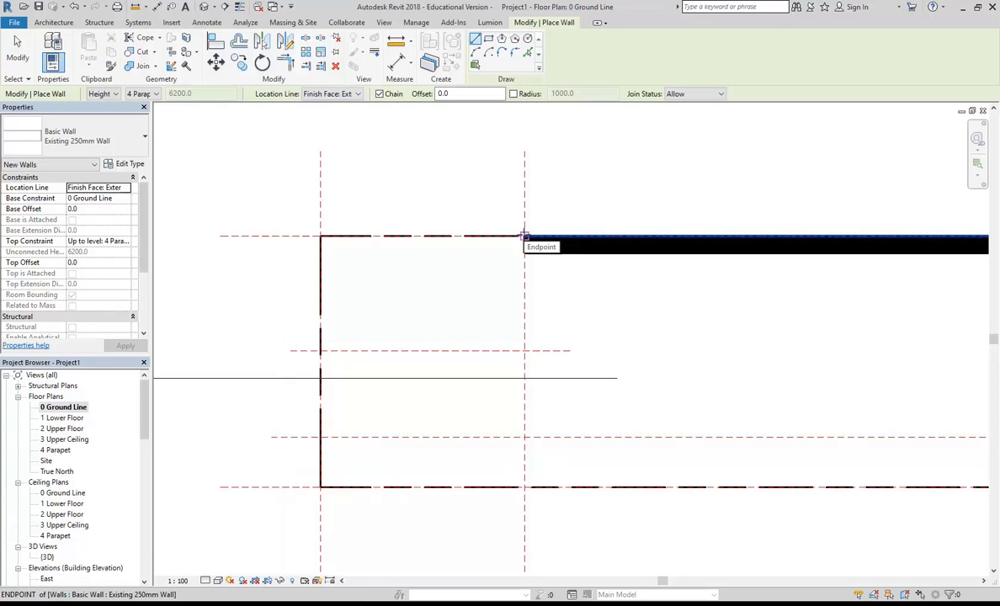
{"action": "left_click", "coordinate": [524, 237]}
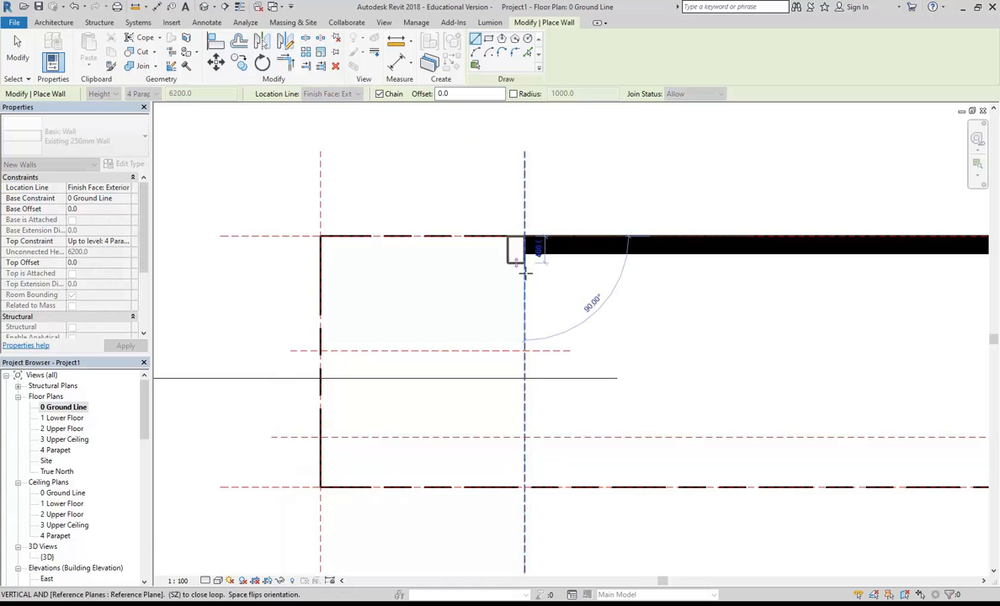
{"action": "middle_click_drag", "start_coordinate": [528, 285], "coordinate": [438, 274]}
{"action": "scroll", "coordinate": [438, 274], "scroll_direction": "up", "scroll_amount": 1}
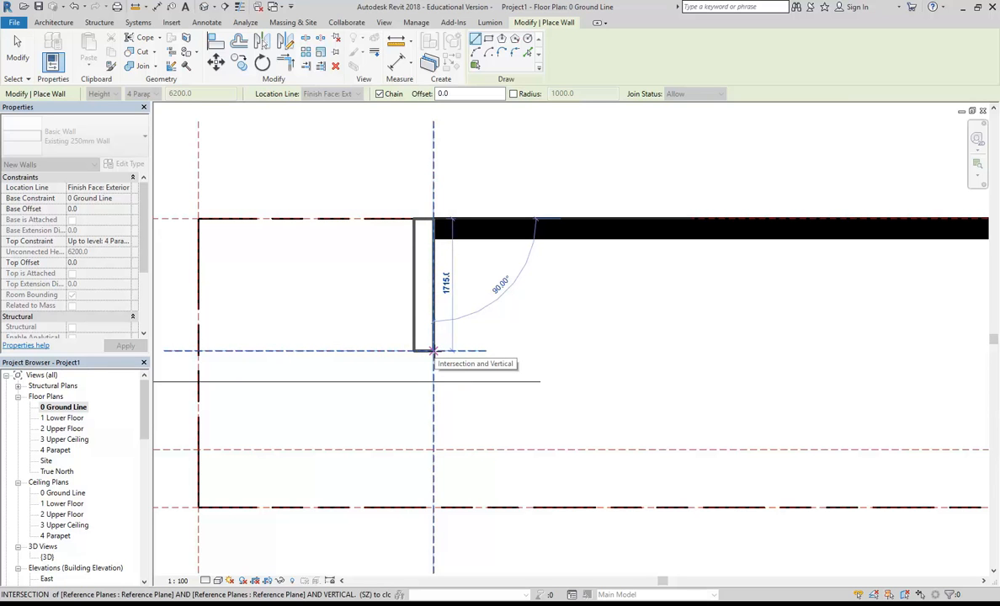
{"action": "right_click", "coordinate": [414, 299]}
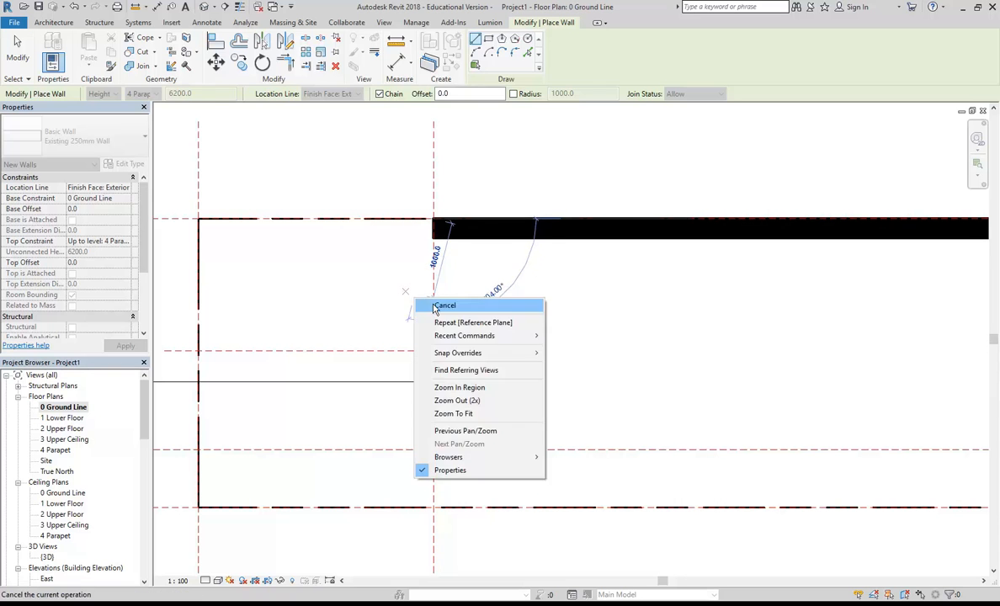
{"action": "left_click", "coordinate": [441, 306]}
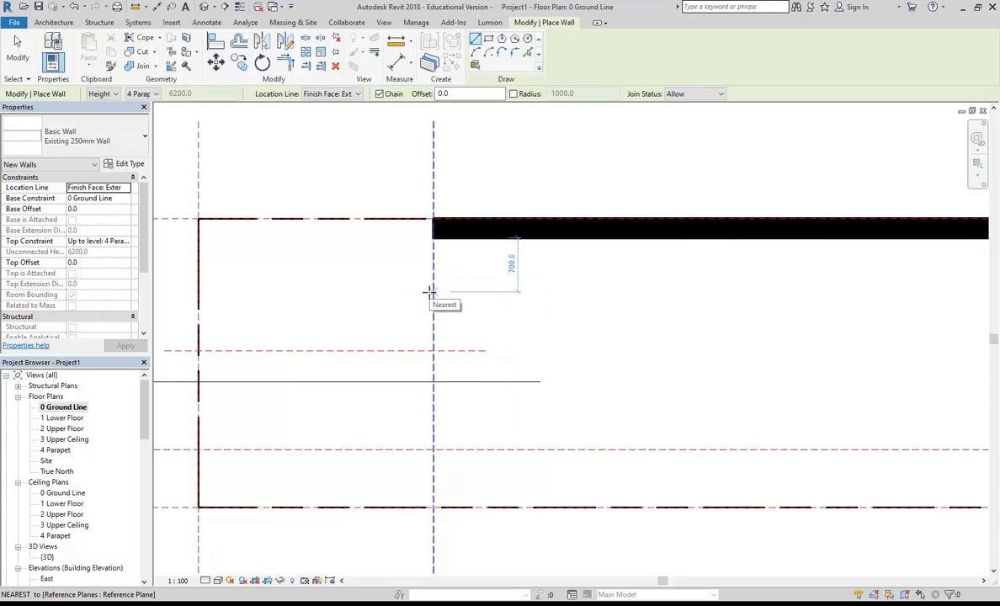
Draw a 1715 mm wall from the north wall's western end south to the short horizontal reference plane, flipped to the inner side, and end the command.
{"action": "left_click", "coordinate": [434, 219]}
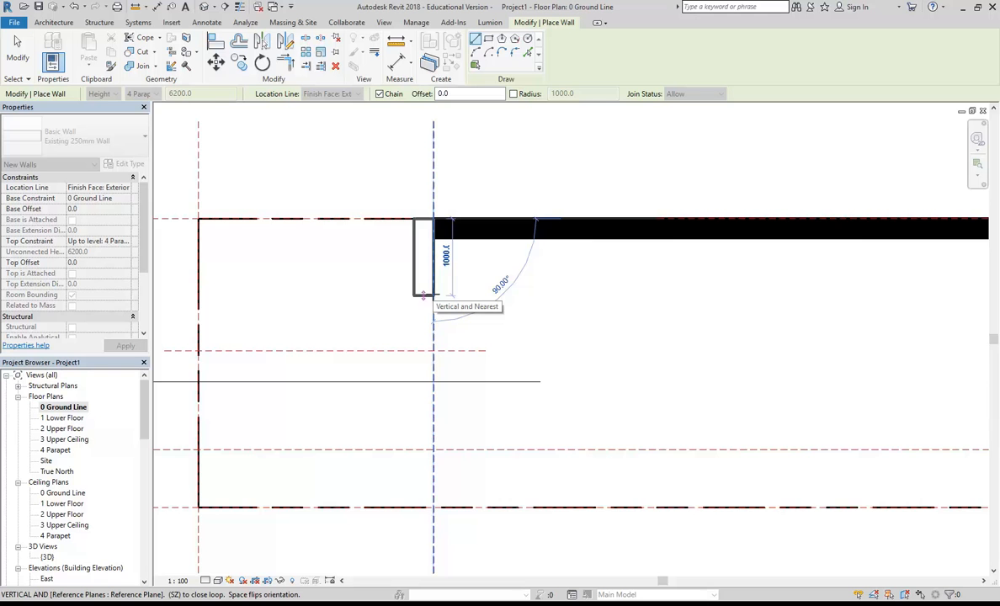
{"action": "middle_click_drag", "start_coordinate": [423, 295], "coordinate": [471, 290]}
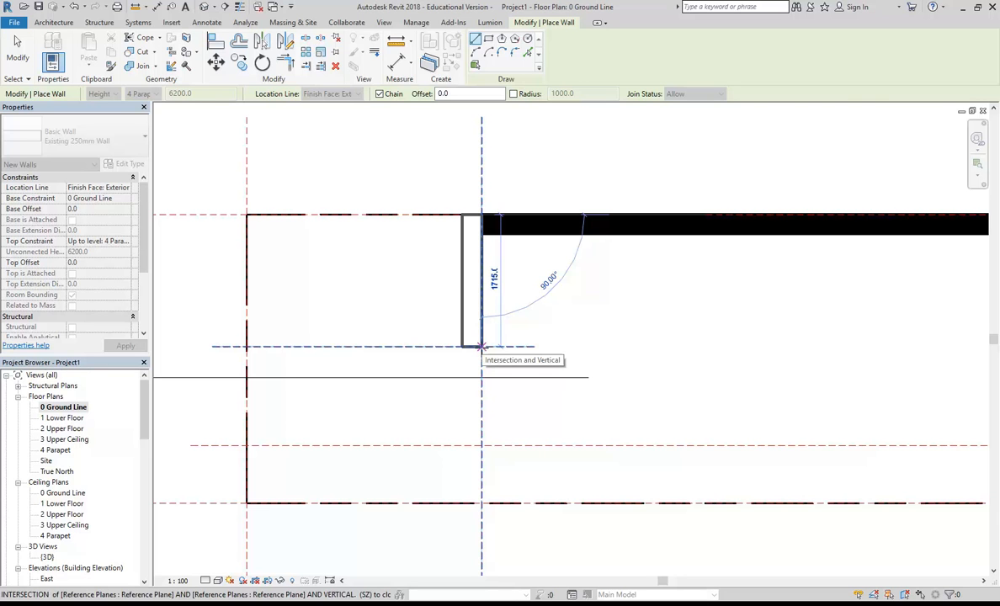
{"action": "key", "text": "space"}
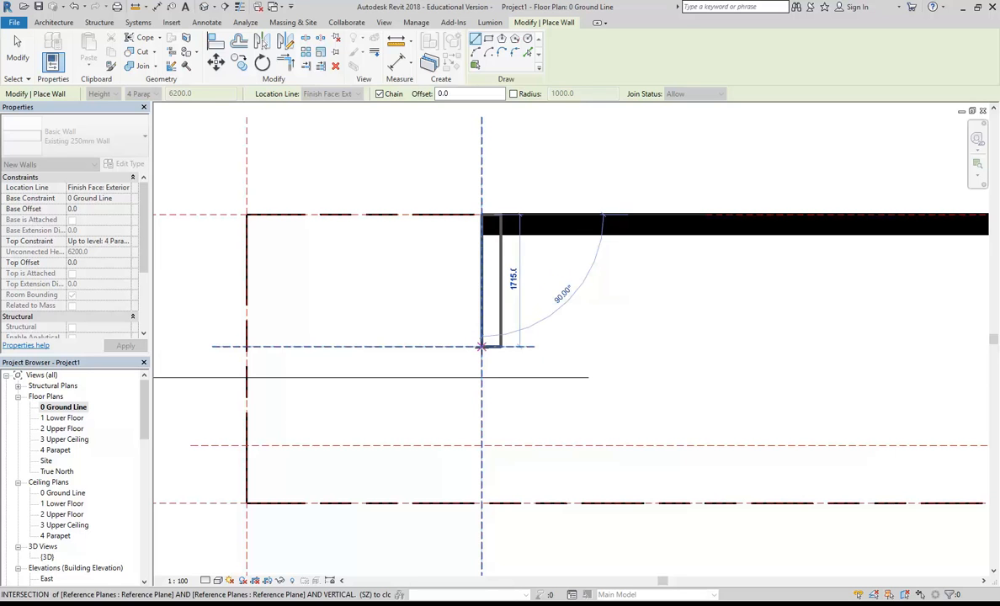
{"action": "key", "text": "space"}
{"action": "key", "text": "space"}
{"action": "key", "text": "space"}
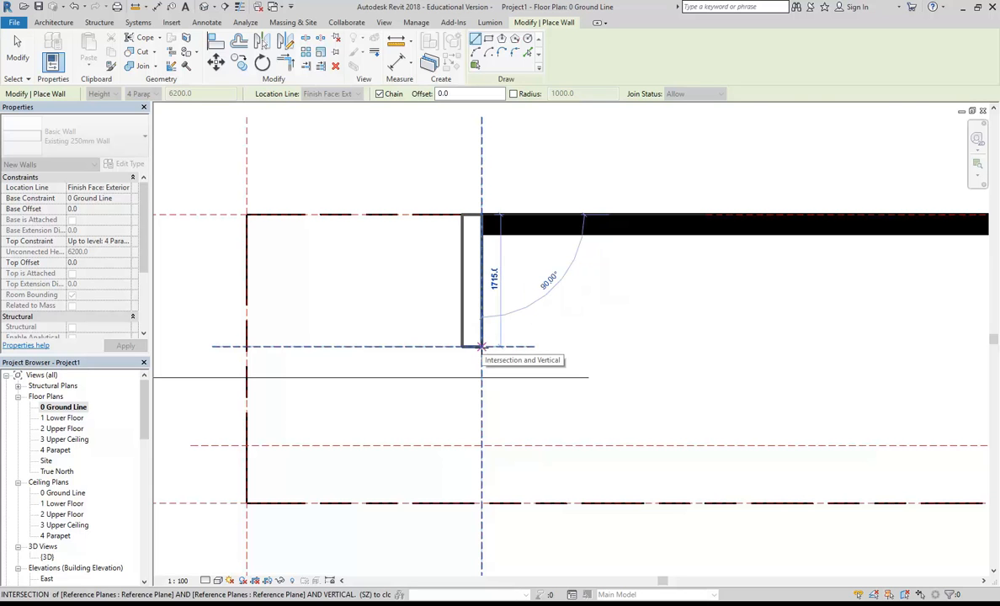
{"action": "key", "text": "space"}
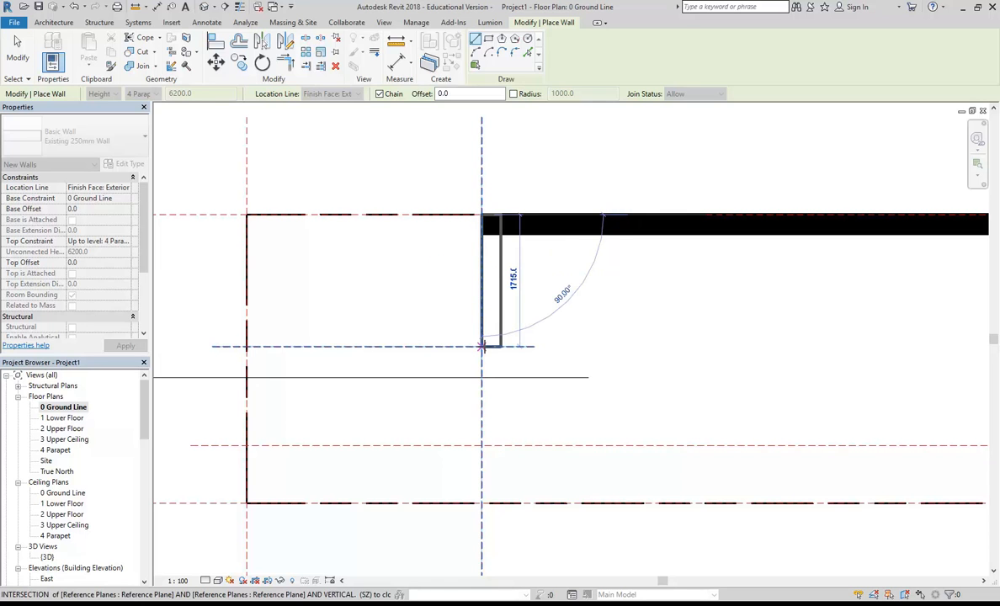
{"action": "key", "text": "space"}
{"action": "key", "text": "space"}
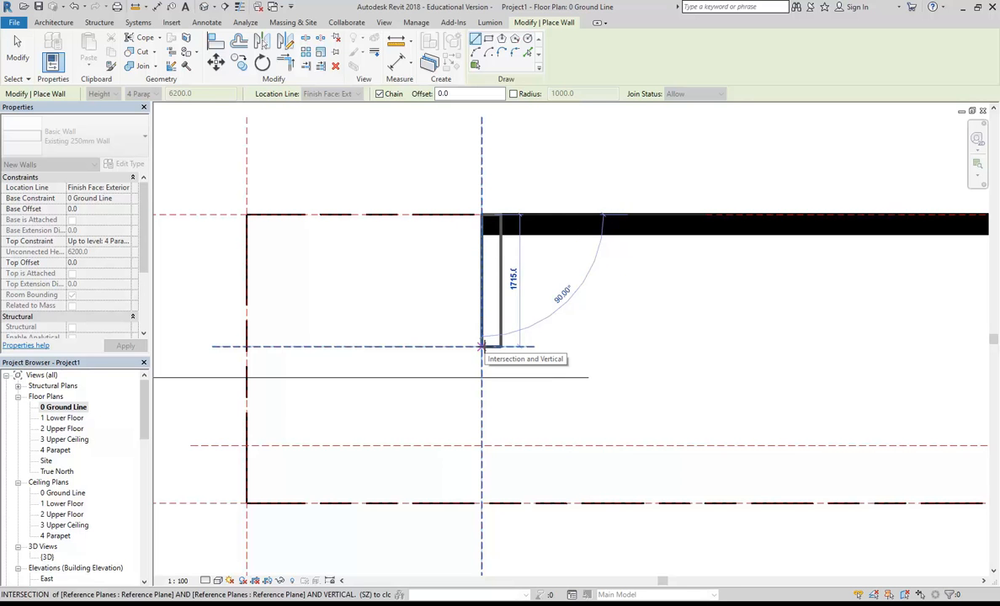
{"action": "left_click", "coordinate": [482, 346]}
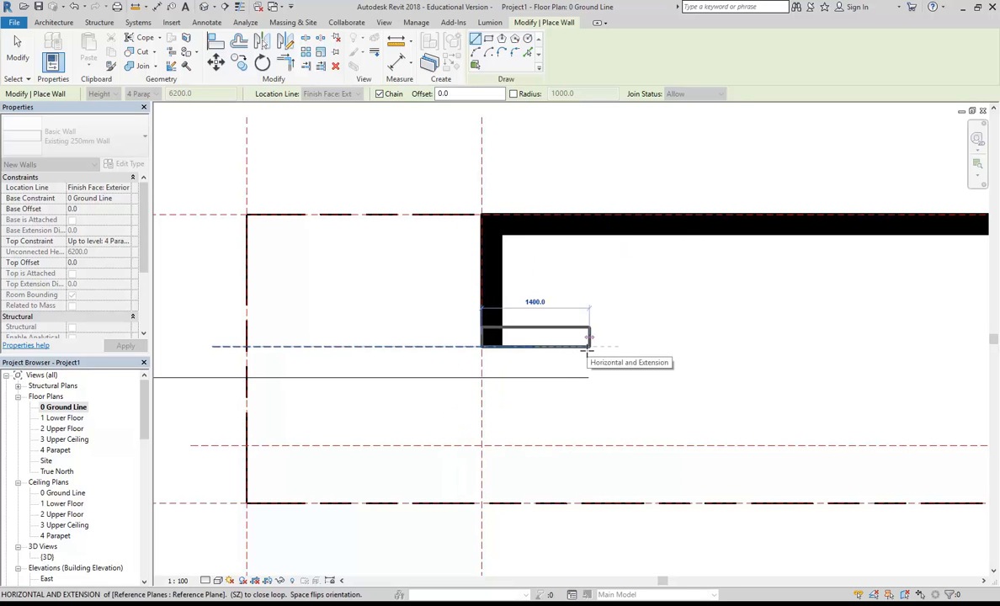
{"action": "right_click", "coordinate": [594, 324]}
{"action": "left_click", "coordinate": [619, 327]}
{"action": "right_click", "coordinate": [563, 287]}
{"action": "left_click", "coordinate": [589, 294]}
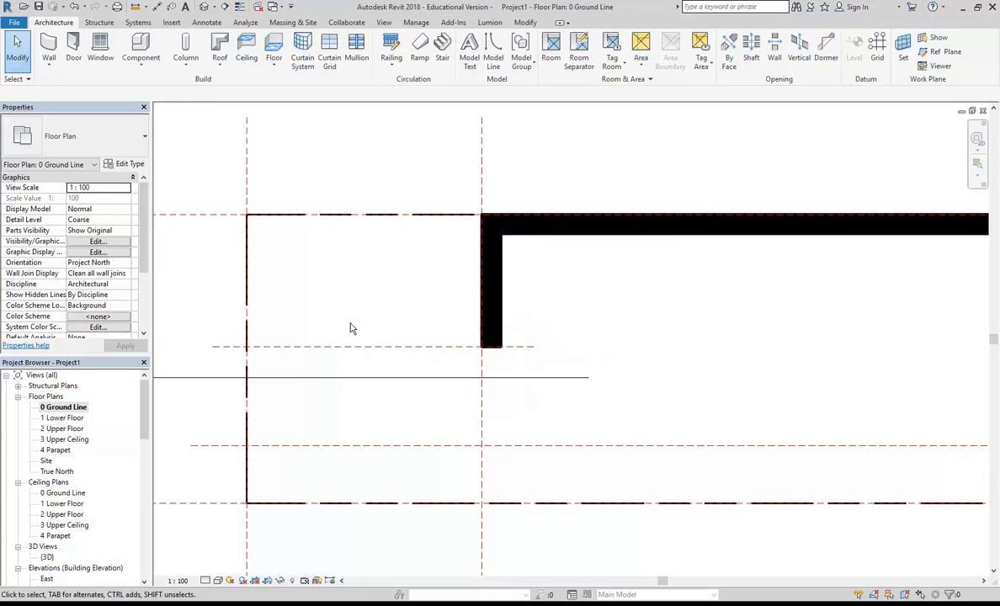
Copy the vertical reference plane along the short western wall 800 mm to the east.
{"action": "middle_click_drag", "start_coordinate": [352, 328], "coordinate": [281, 316]}
{"action": "scroll", "coordinate": [281, 316], "scroll_direction": "down", "scroll_amount": 1}
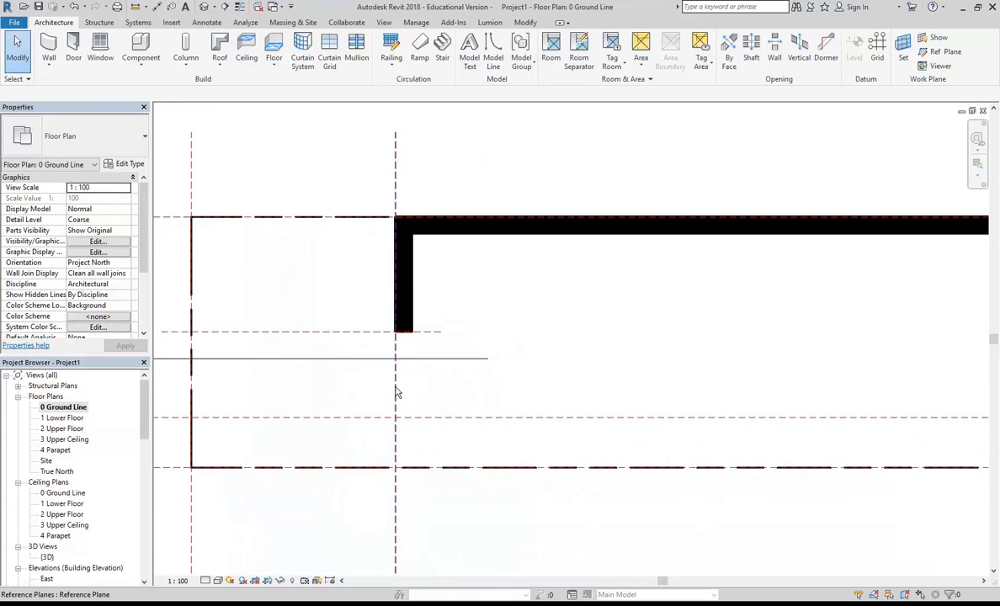
{"action": "left_click", "coordinate": [397, 392]}
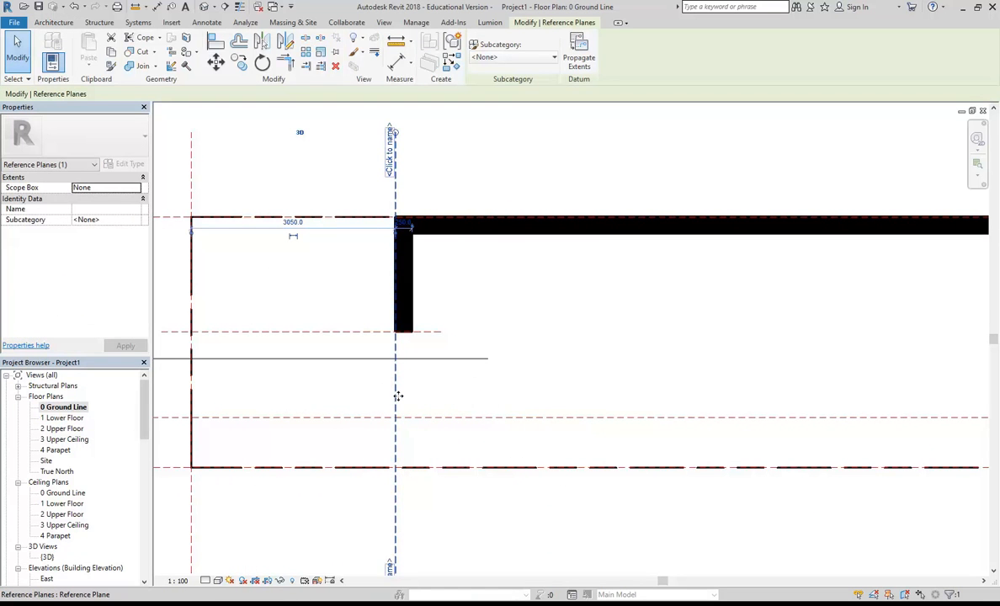
{"action": "key", "text": "m"}
{"action": "key", "text": "v"}
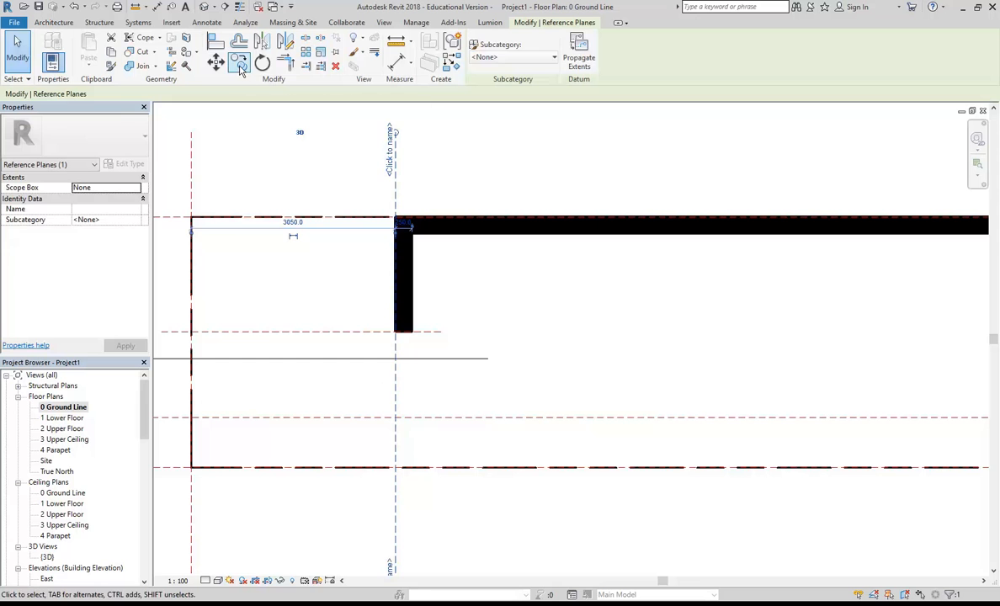
{"action": "left_click", "coordinate": [401, 392]}
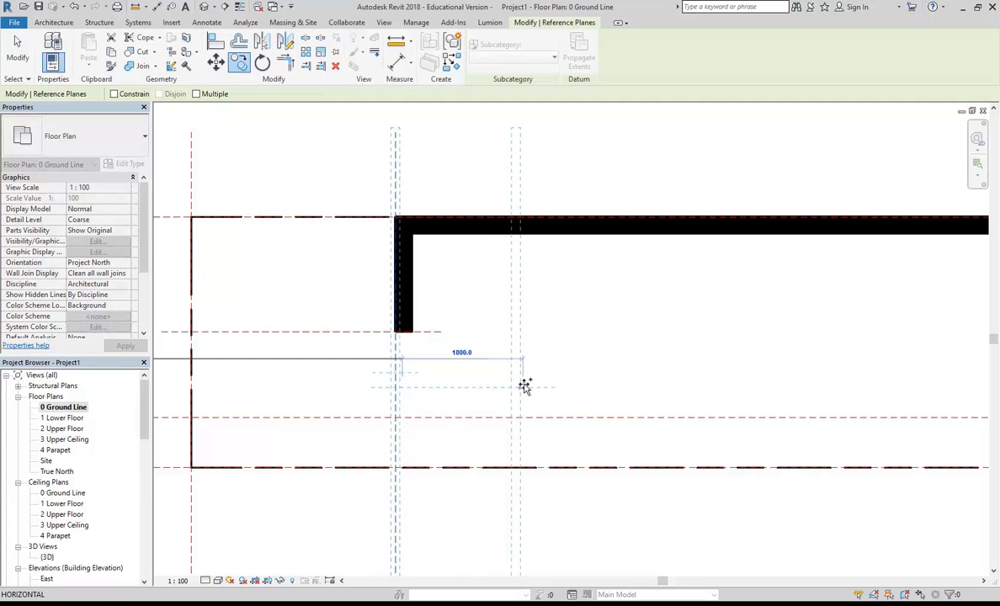
{"action": "type", "text": "800"}
{"action": "key", "text": "Return"}
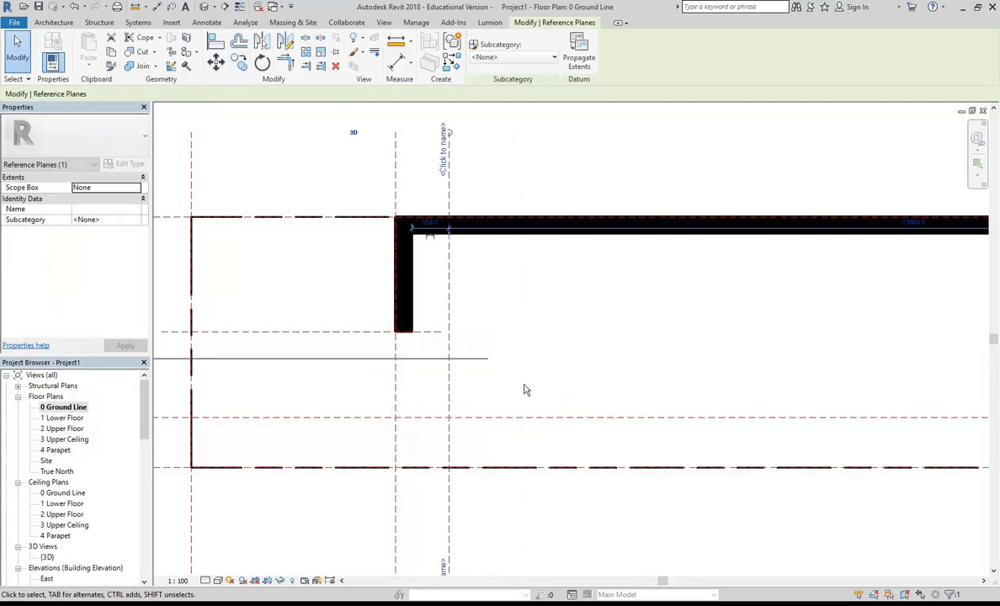
Extend the short horizontal reference plane's eastern end past the copied vertical reference plane.
{"action": "scroll", "coordinate": [548, 356], "scroll_direction": "down", "scroll_amount": 1}
{"action": "middle_click_drag", "start_coordinate": [549, 357], "coordinate": [488, 382]}
{"action": "left_click", "coordinate": [362, 373]}
{"action": "left_click", "coordinate": [312, 353]}
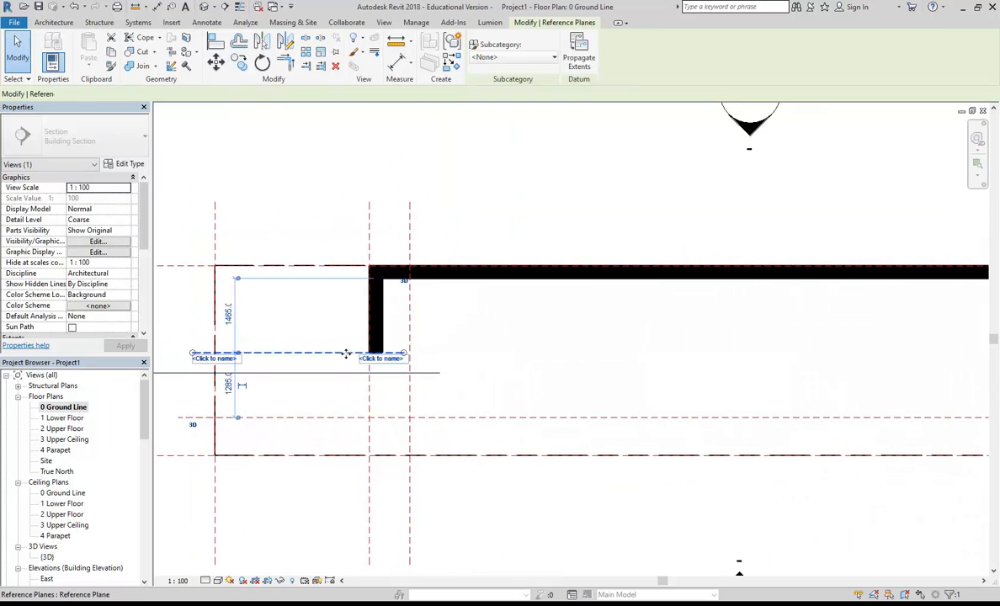
{"action": "left_click_drag", "start_coordinate": [404, 353], "coordinate": [491, 352]}
{"action": "middle_click_drag", "start_coordinate": [537, 378], "coordinate": [524, 372]}
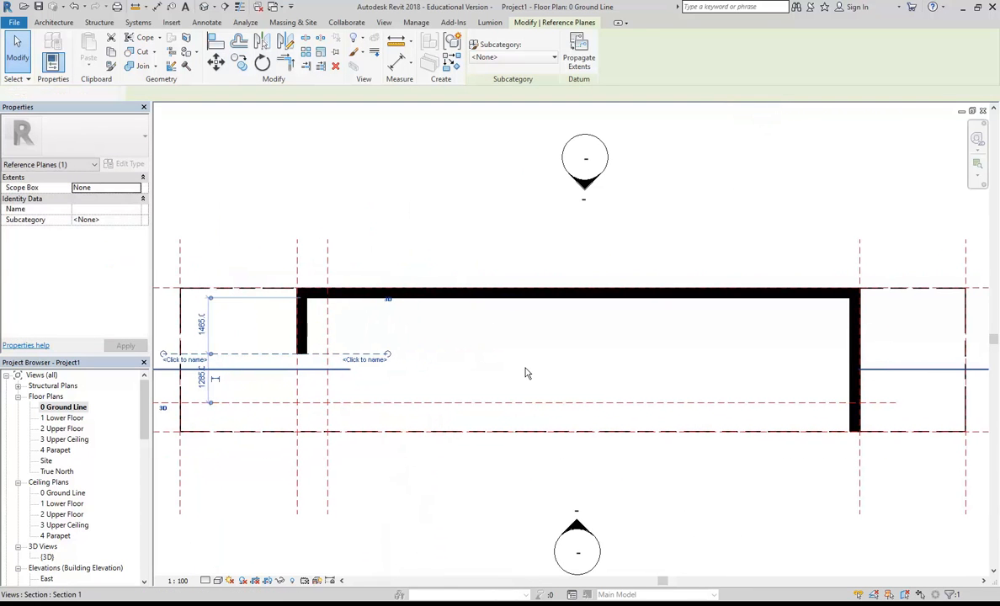
Consult the floor plan in the TinyHouse Setout Dimensions PDF, return to the Revit 0 Ground Line plan and clear the section line selection.
{"action": "left_click", "coordinate": [525, 372]}
{"action": "scroll", "coordinate": [586, 357], "scroll_direction": "down", "scroll_amount": 1}
{"action": "middle_click_drag", "start_coordinate": [590, 361], "coordinate": [429, 370]}
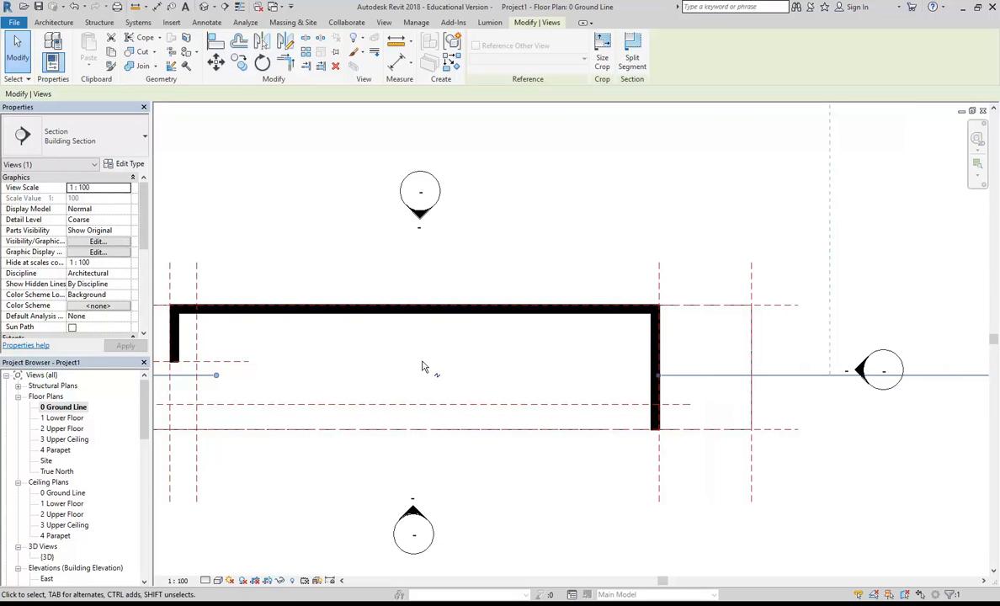
{"action": "scroll", "coordinate": [424, 366], "scroll_direction": "down", "scroll_amount": 1}
{"action": "middle_click_drag", "start_coordinate": [424, 366], "coordinate": [520, 324]}
{"action": "scroll", "coordinate": [519, 324], "scroll_direction": "down", "scroll_amount": 1}
{"action": "scroll", "coordinate": [520, 324], "scroll_direction": "up", "scroll_amount": 1}
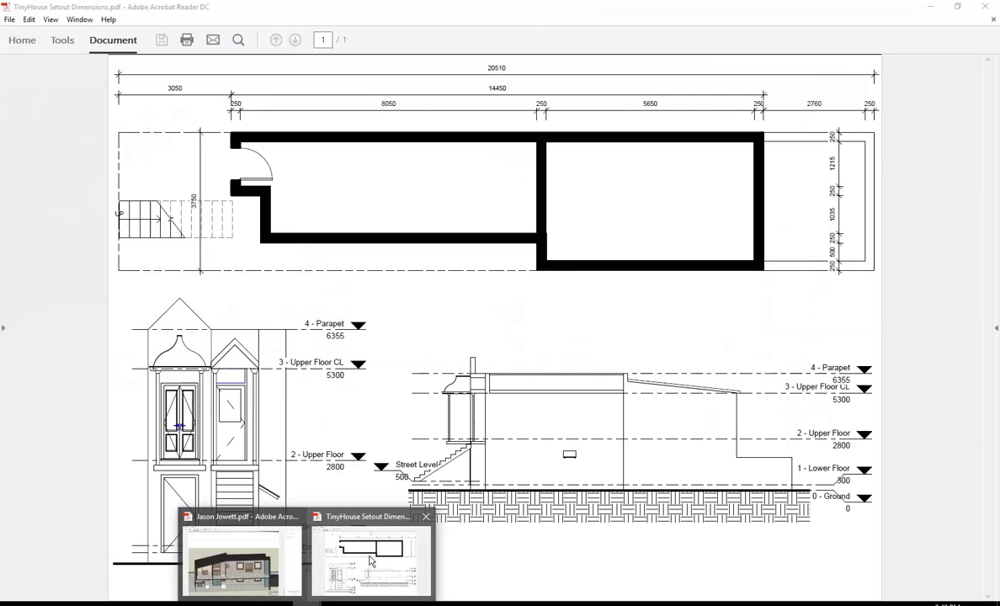
{"action": "left_click", "coordinate": [373, 538]}
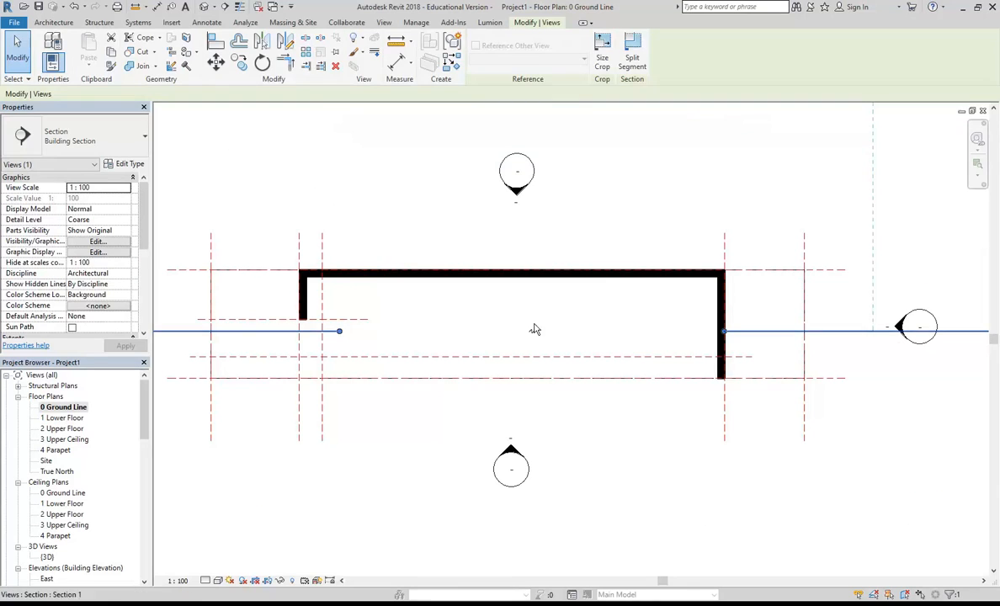
{"action": "left_click", "coordinate": [438, 216]}
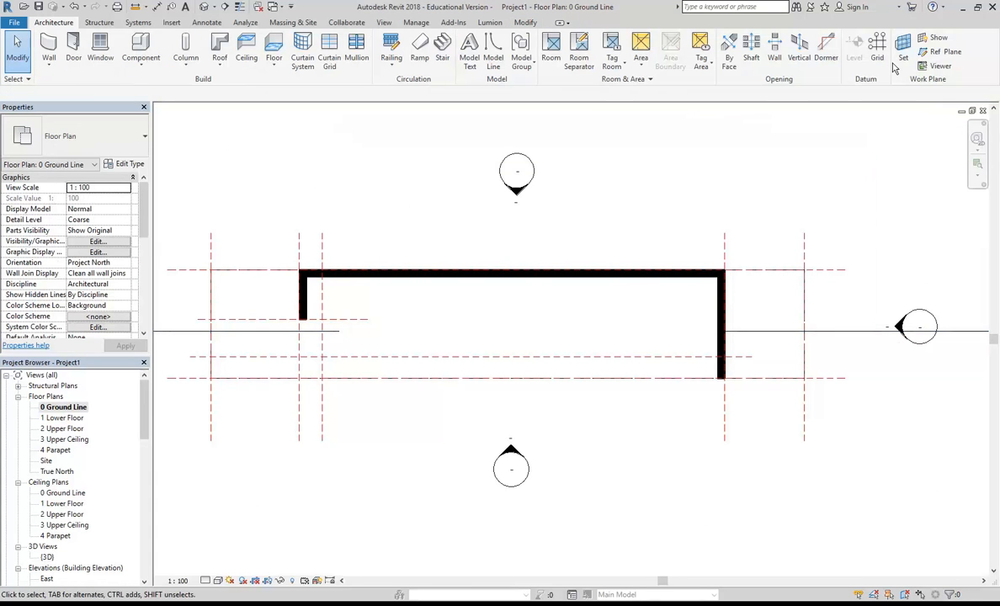
Draw a vertical reference plane across mid-plan, about 7500 mm west of the east wall's reference plane, and dimension between the two.
{"action": "left_click", "coordinate": [937, 52]}
{"action": "left_click", "coordinate": [507, 238]}
{"action": "left_click", "coordinate": [508, 420]}
{"action": "scroll", "coordinate": [562, 356], "scroll_direction": "up", "scroll_amount": 2}
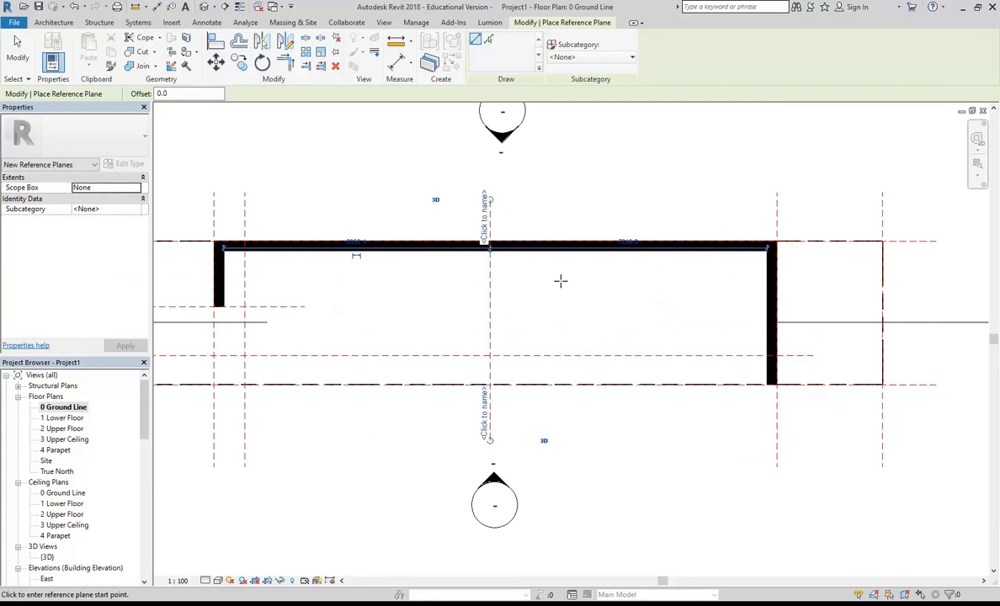
{"action": "key", "text": "d"}
{"action": "key", "text": "i"}
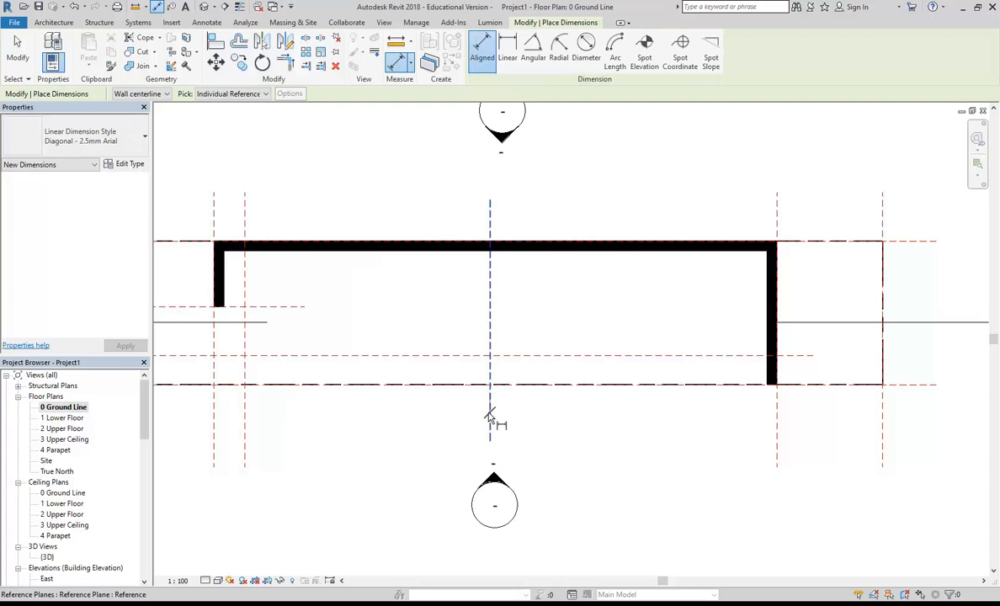
{"action": "left_click", "coordinate": [489, 419]}
{"action": "left_click", "coordinate": [778, 437]}
{"action": "left_click", "coordinate": [639, 453]}
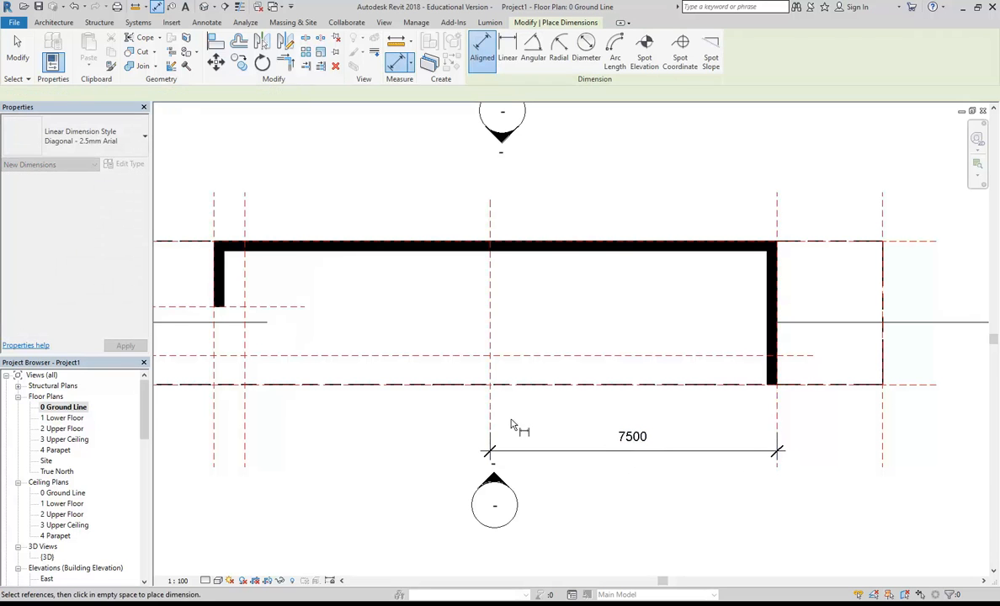
{"action": "key", "text": "Escape"}
{"action": "key", "text": "Escape"}
Set the distance between the new vertical reference plane and the east wall's reference plane to 6150 mm.
{"action": "left_click", "coordinate": [490, 425]}
{"action": "left_click", "coordinate": [632, 435]}
{"action": "type", "text": "6"}
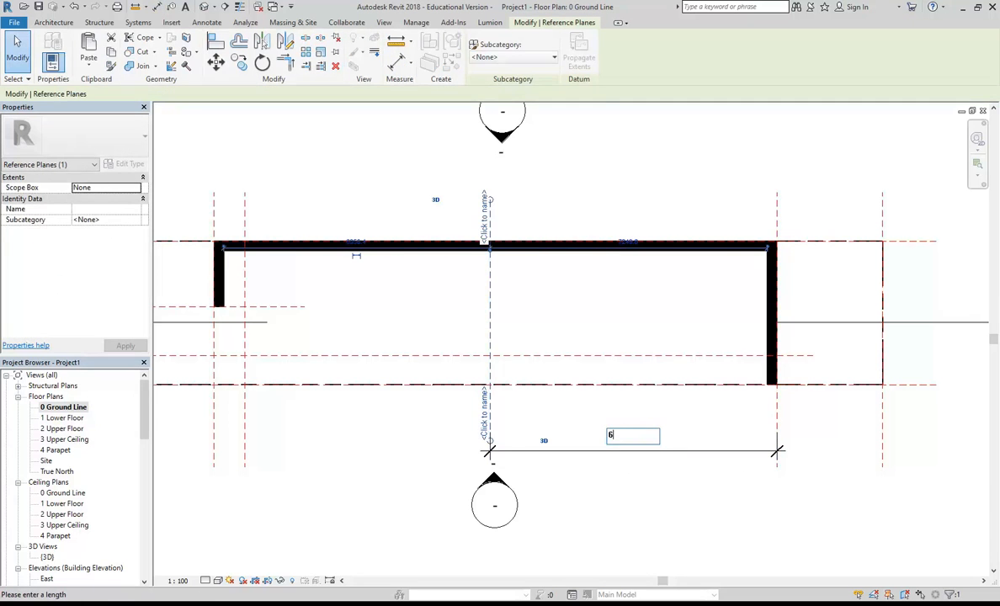
{"action": "key", "text": "Return"}
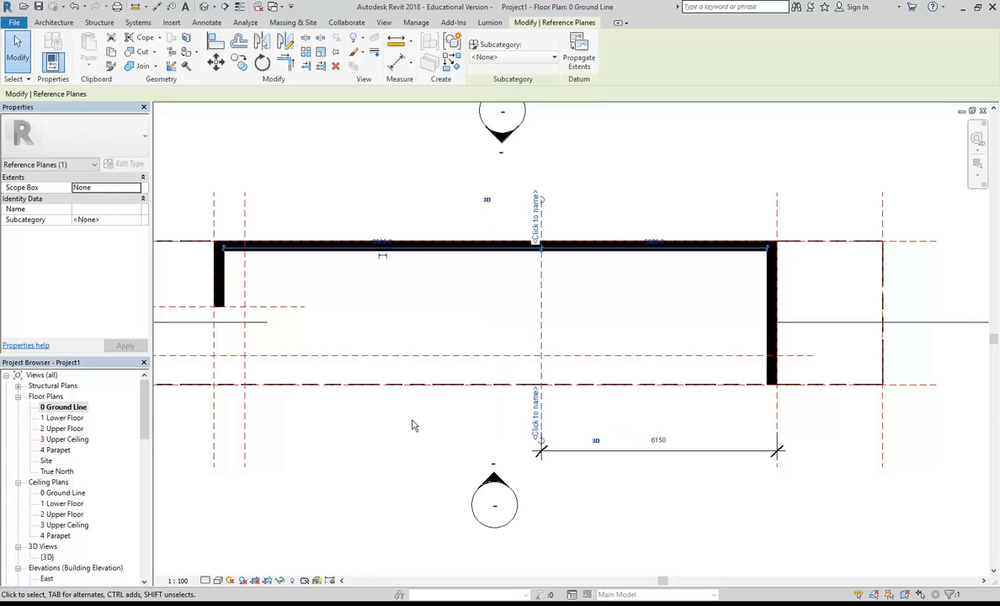
{"action": "left_click", "coordinate": [412, 419]}
{"action": "scroll", "coordinate": [421, 426], "scroll_direction": "down", "scroll_amount": 1}
{"action": "middle_click_drag", "start_coordinate": [407, 442], "coordinate": [478, 433]}
{"action": "scroll", "coordinate": [478, 433], "scroll_direction": "up", "scroll_amount": 1}
{"action": "scroll", "coordinate": [346, 337], "scroll_direction": "down", "scroll_amount": 1}
{"action": "scroll", "coordinate": [349, 315], "scroll_direction": "up", "scroll_amount": 1}
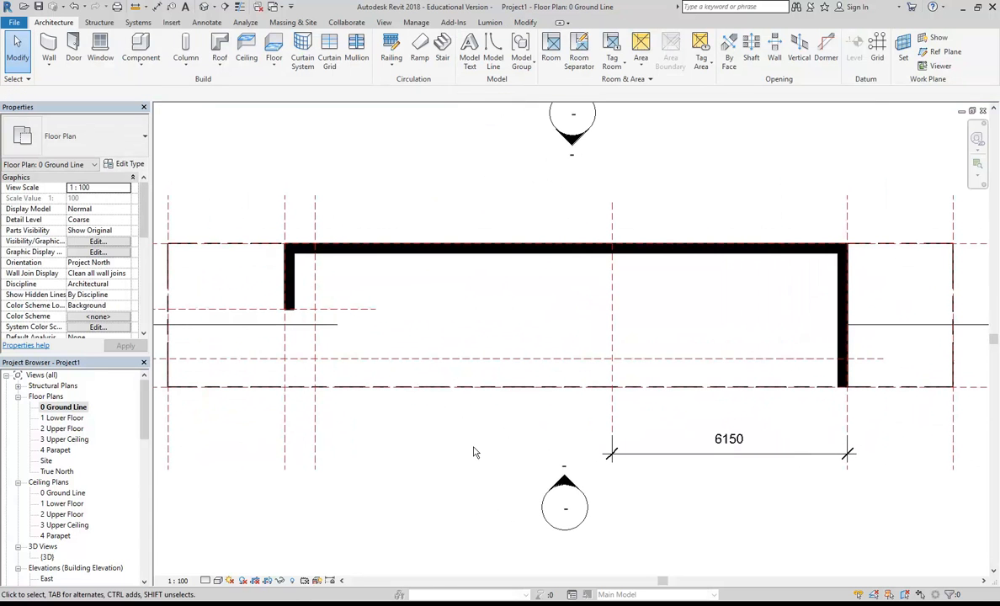
Draw Existing 250mm walls from the short western wall's end east to the adjacent vertical reference plane, then south to the long horizontal reference plane.
{"action": "left_click", "coordinate": [49, 46]}
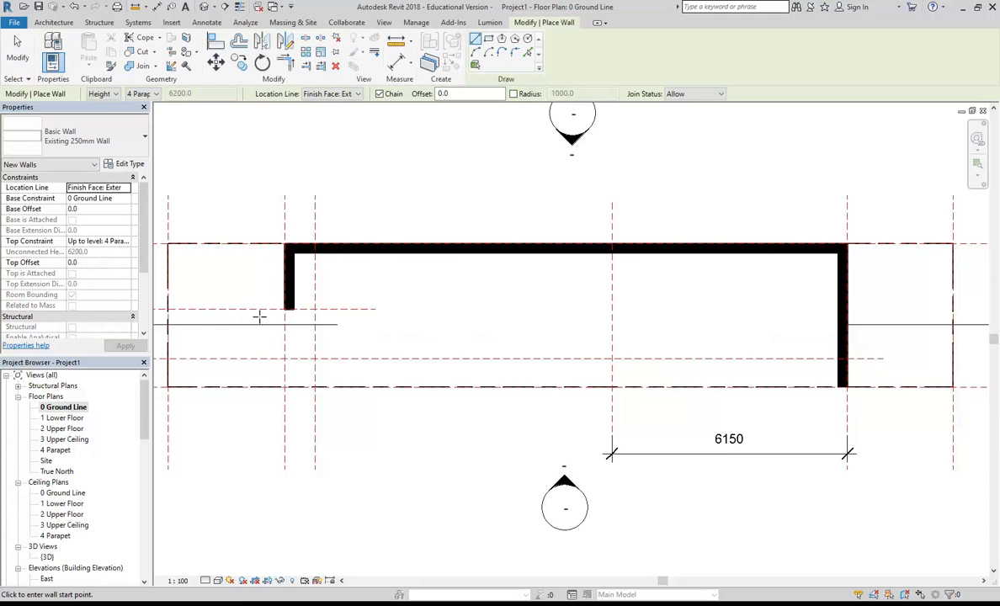
{"action": "scroll", "coordinate": [257, 318], "scroll_direction": "up", "scroll_amount": 2}
{"action": "scroll", "coordinate": [269, 318], "scroll_direction": "up", "scroll_amount": 1}
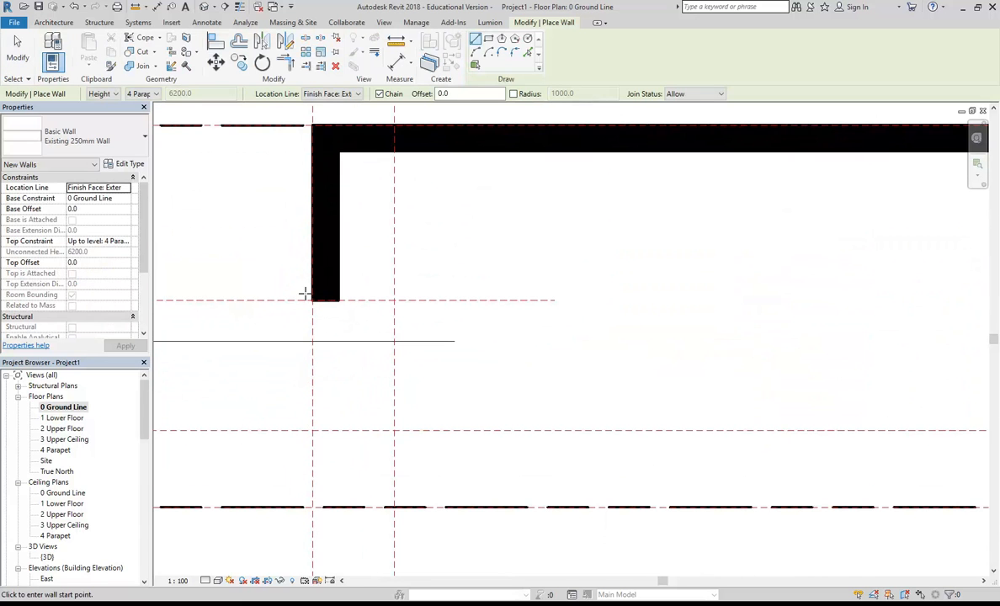
{"action": "left_click", "coordinate": [311, 300]}
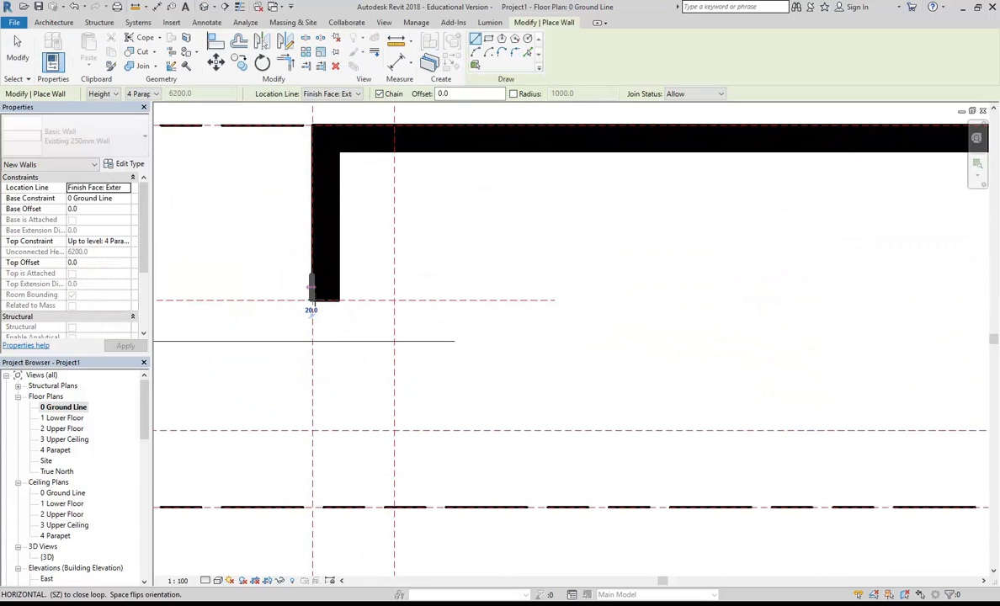
{"action": "left_click", "coordinate": [394, 300]}
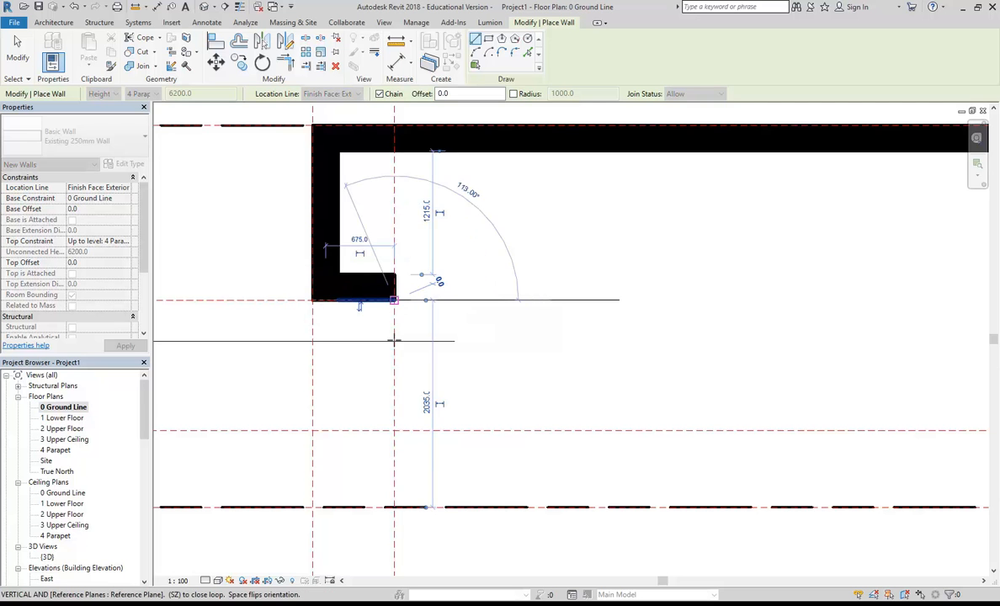
{"action": "left_click", "coordinate": [394, 430]}
Continue the walls east to the mid-plan reference plane, south to the site boundary and east to the east wall, then end the command.
{"action": "scroll", "coordinate": [473, 387], "scroll_direction": "down", "scroll_amount": 1}
{"action": "middle_click_drag", "start_coordinate": [790, 406], "coordinate": [269, 354]}
{"action": "left_click", "coordinate": [443, 367]}
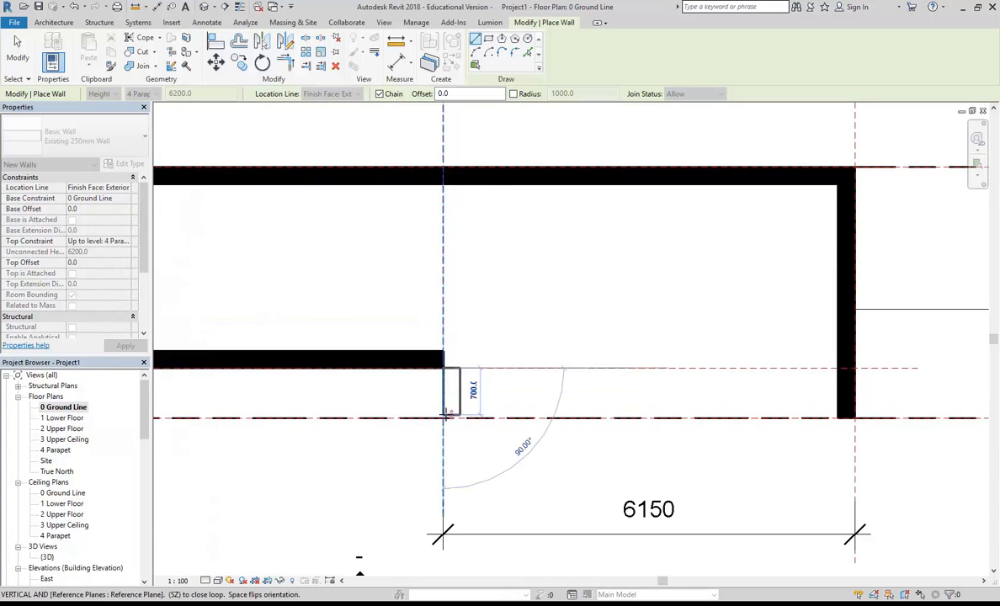
{"action": "left_click", "coordinate": [443, 418]}
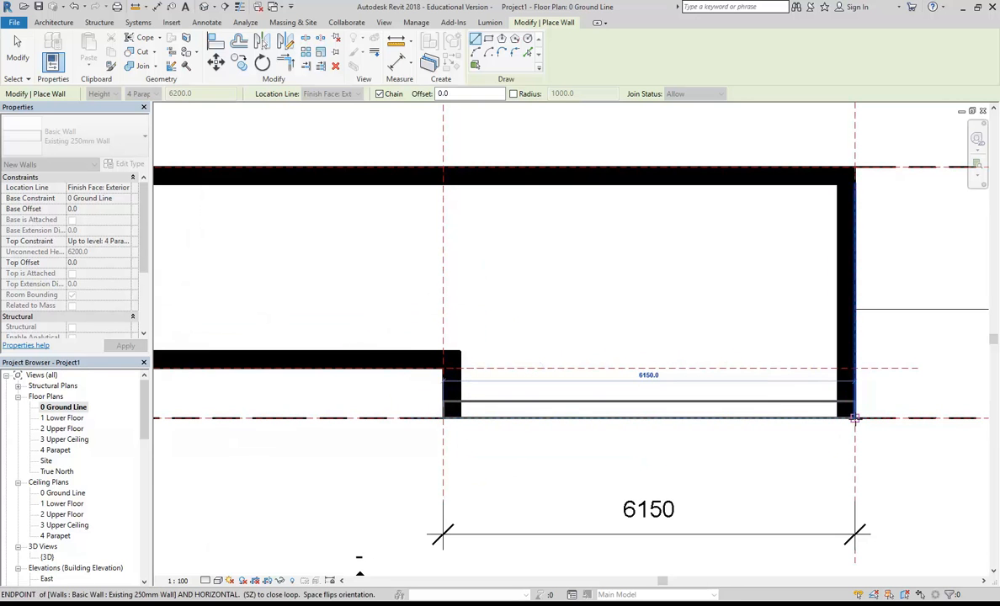
{"action": "left_click", "coordinate": [844, 413]}
{"action": "scroll", "coordinate": [505, 286], "scroll_direction": "down", "scroll_amount": 1}
{"action": "scroll", "coordinate": [502, 312], "scroll_direction": "up", "scroll_amount": 1}
{"action": "key", "text": "Escape"}
{"action": "key", "text": "Escape"}
{"action": "right_click", "coordinate": [512, 279]}
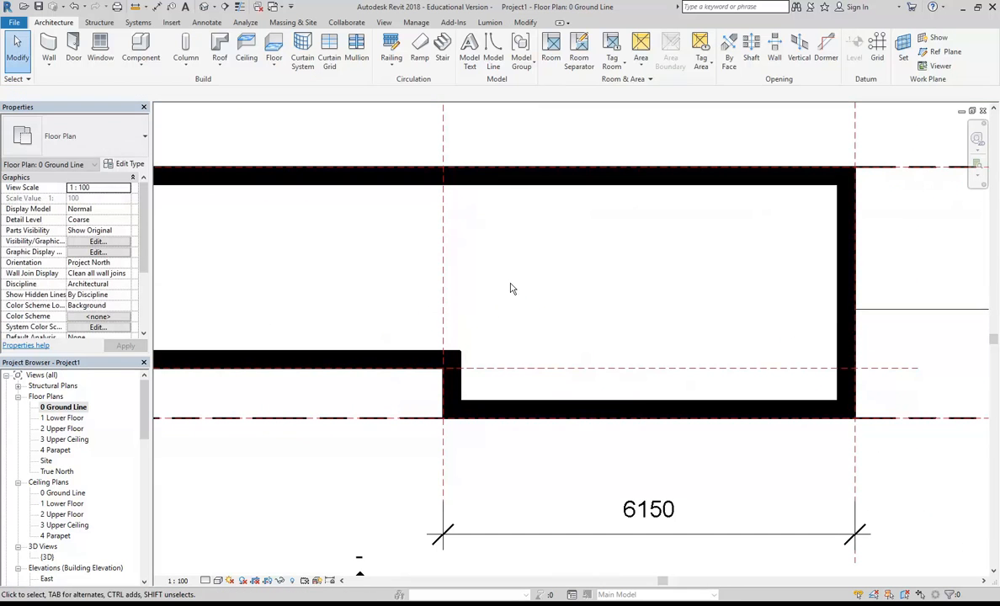
{"action": "left_click", "coordinate": [530, 289]}
{"action": "right_click", "coordinate": [544, 294]}
{"action": "left_click", "coordinate": [557, 301]}
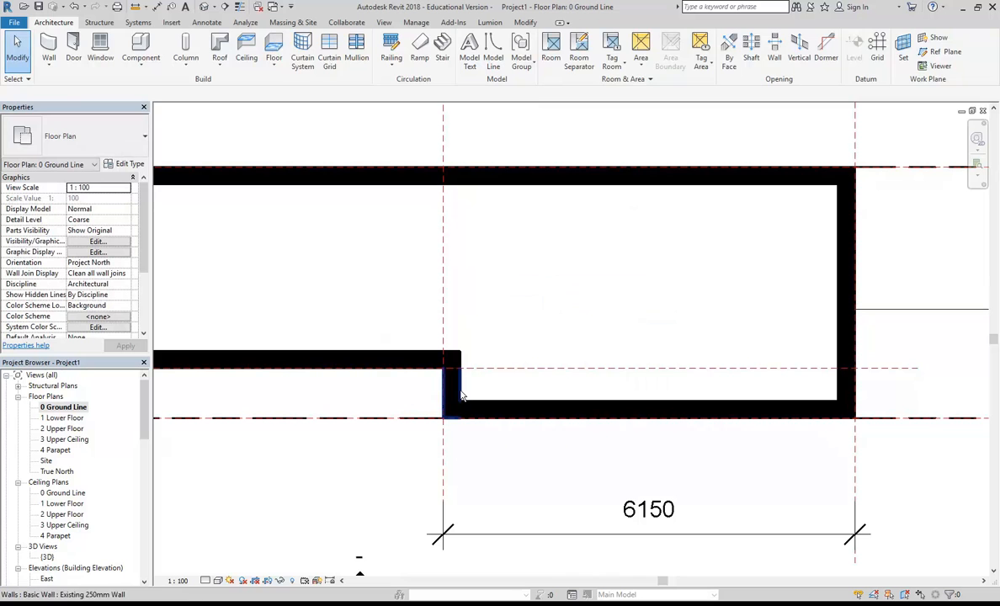
Extend the short wall on the mid-plan reference plane north to the north wall, forming a full cross wall.
{"action": "left_click", "coordinate": [446, 367]}
{"action": "left_click_drag", "start_coordinate": [443, 362], "coordinate": [444, 179]}
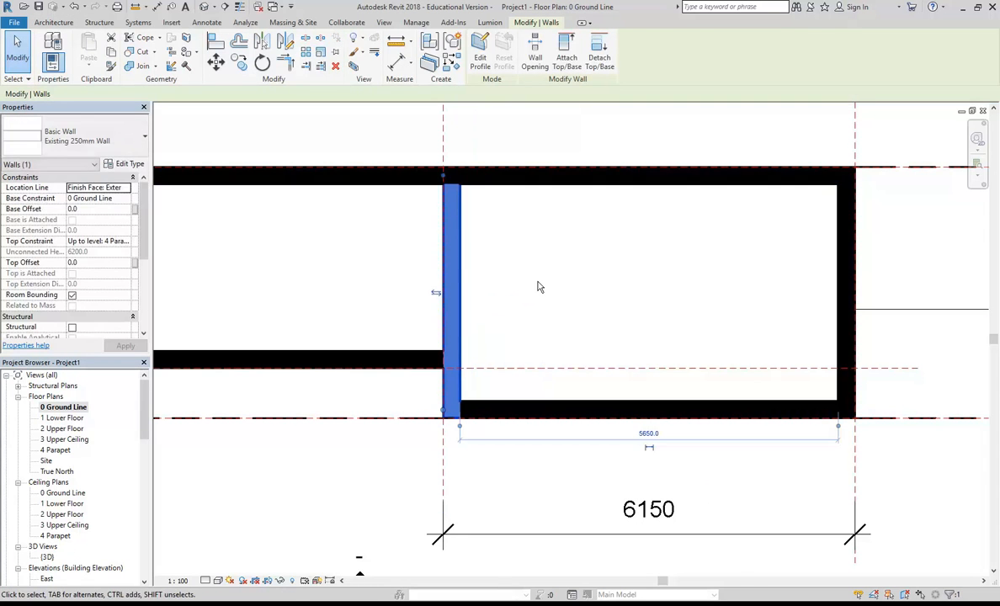
{"action": "left_click", "coordinate": [534, 285]}
{"action": "scroll", "coordinate": [539, 287], "scroll_direction": "down", "scroll_amount": 1}
{"action": "middle_click_drag", "start_coordinate": [551, 294], "coordinate": [721, 349]}
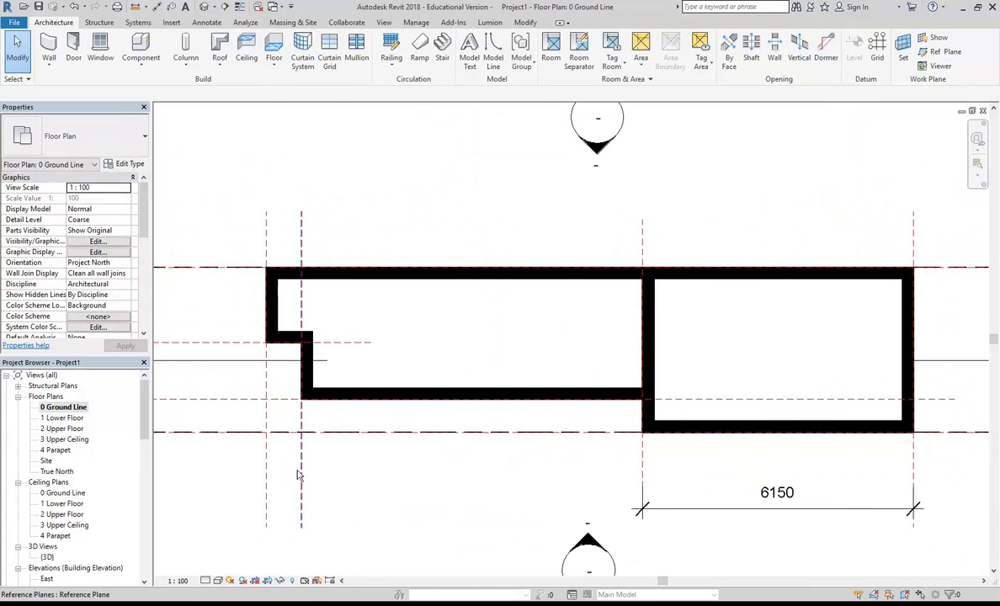
Consult the eastern yard walls on the TinyHouse Setout Dimensions PDF, then return to the Revit plan.
{"action": "left_click", "coordinate": [306, 604]}
{"action": "mouse_move", "coordinate": [377, 574]}
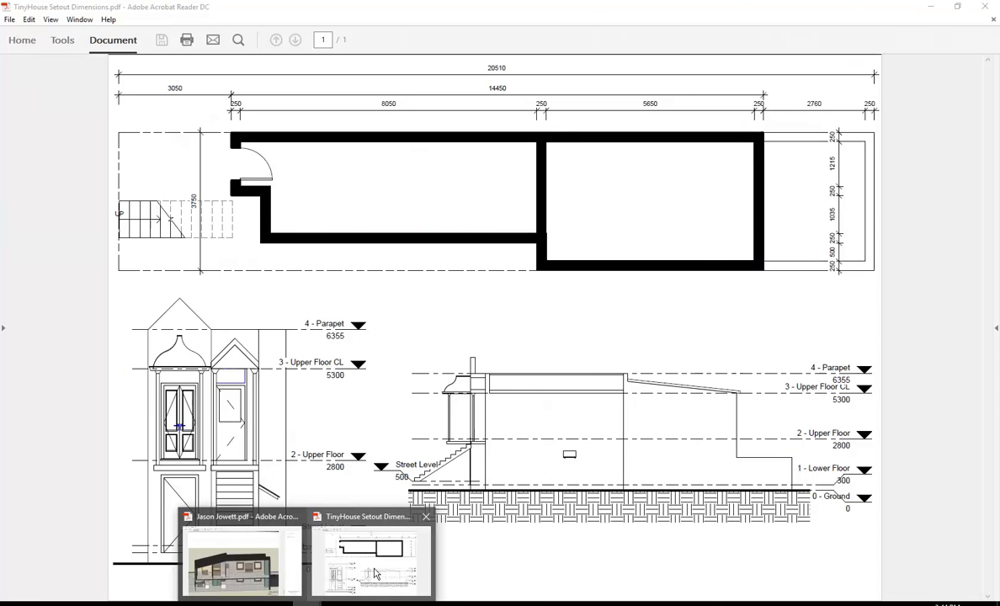
{"action": "left_click", "coordinate": [376, 574]}
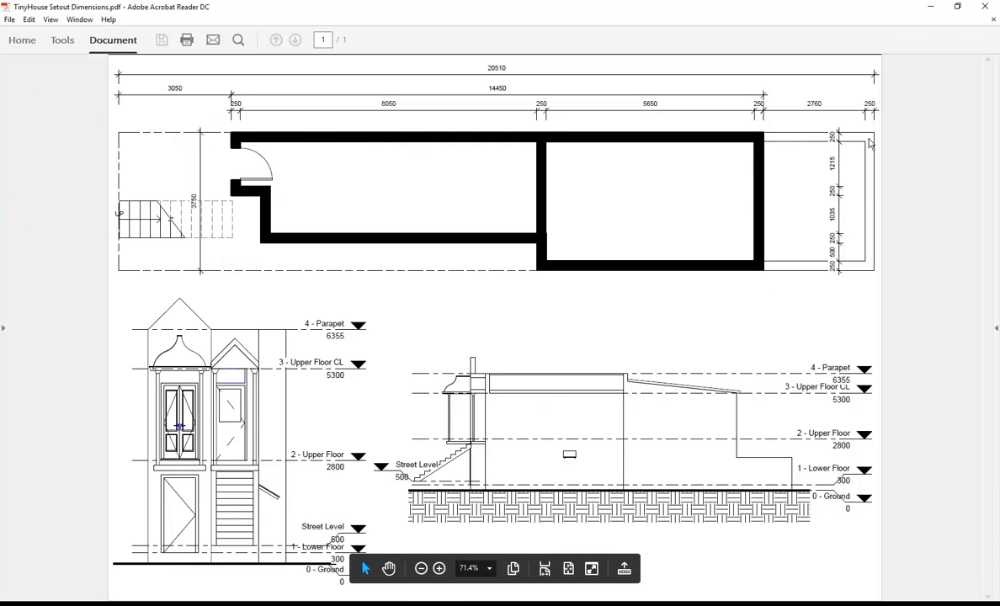
{"action": "left_click", "coordinate": [932, 6]}
Configure new Existing 250mm walls with an unconnected height of 2000 mm.
{"action": "middle_click_drag", "start_coordinate": [755, 202], "coordinate": [331, 165]}
{"action": "middle_click_drag", "start_coordinate": [572, 210], "coordinate": [474, 212]}
{"action": "scroll", "coordinate": [436, 263], "scroll_direction": "up", "scroll_amount": 1}
{"action": "scroll", "coordinate": [445, 272], "scroll_direction": "up", "scroll_amount": 1}
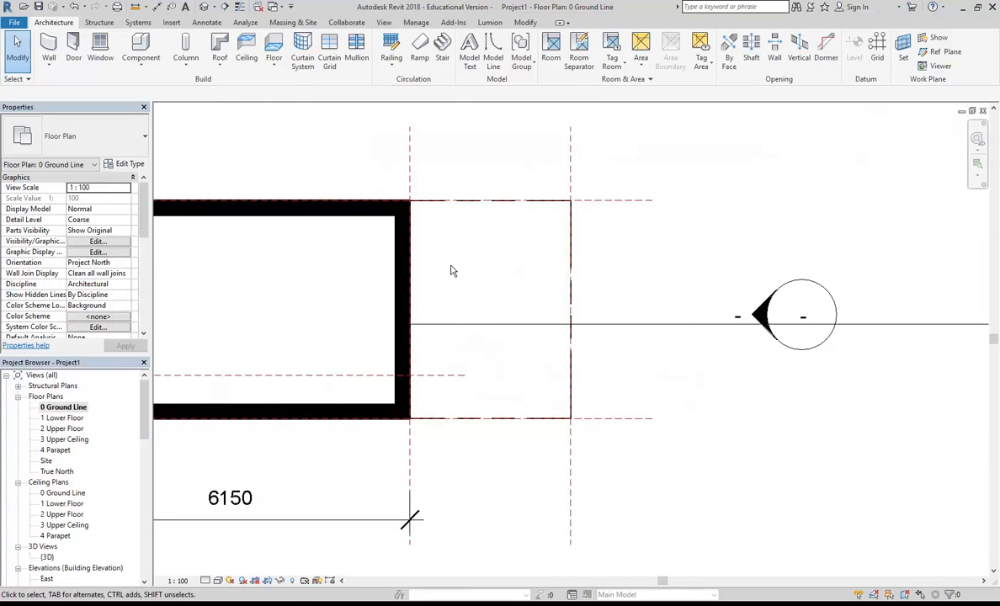
{"action": "left_click", "coordinate": [49, 43]}
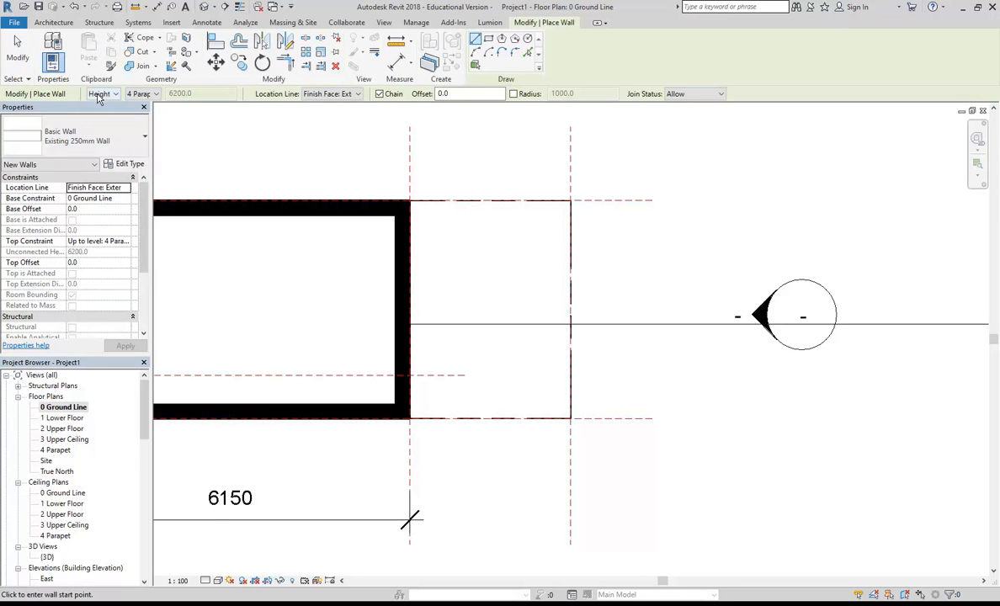
{"action": "left_click", "coordinate": [140, 95]}
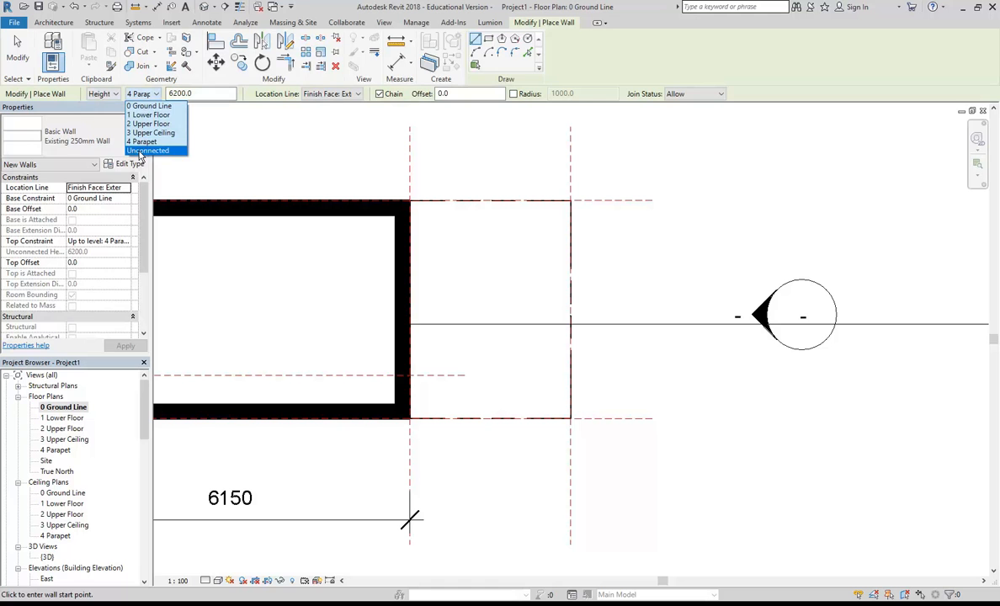
{"action": "left_click", "coordinate": [141, 152]}
{"action": "middle_click_drag", "start_coordinate": [264, 296], "coordinate": [284, 313]}
{"action": "scroll", "coordinate": [299, 305], "scroll_direction": "up", "scroll_amount": 1}
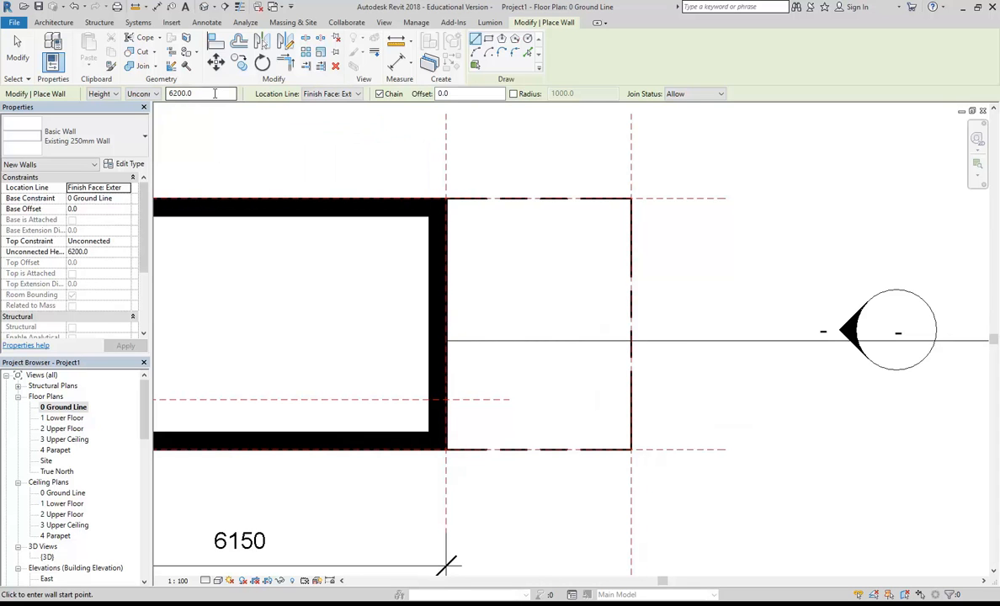
{"action": "left_click_drag", "start_coordinate": [214, 94], "coordinate": [154, 93]}
{"action": "type", "text": "2000"}
{"action": "key", "text": "Return"}
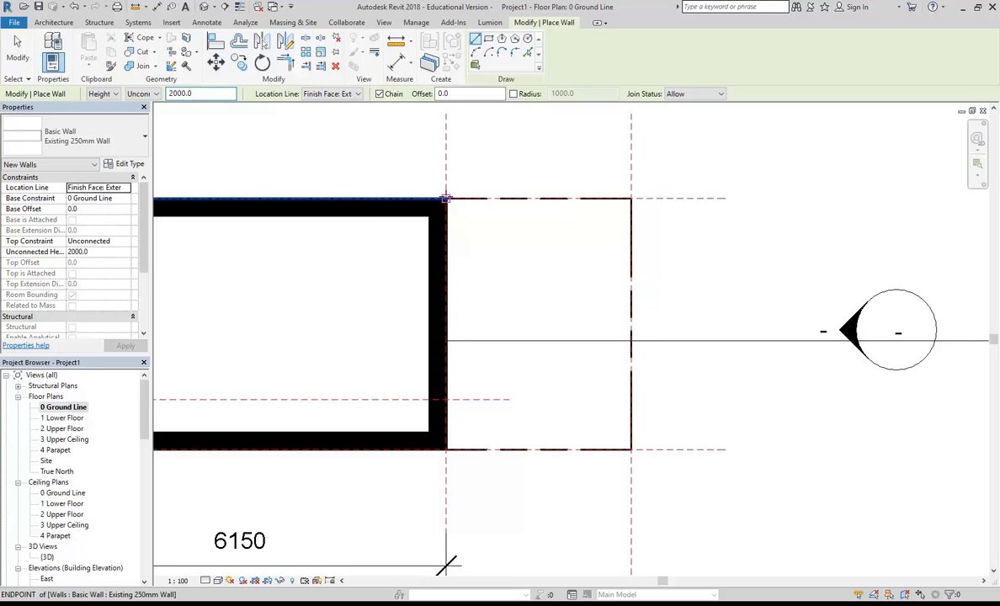
Draw three low walls around the eastern yard, from the house's northeast corner along the site boundary to its southeast corner, and end the command.
{"action": "left_click", "coordinate": [446, 199]}
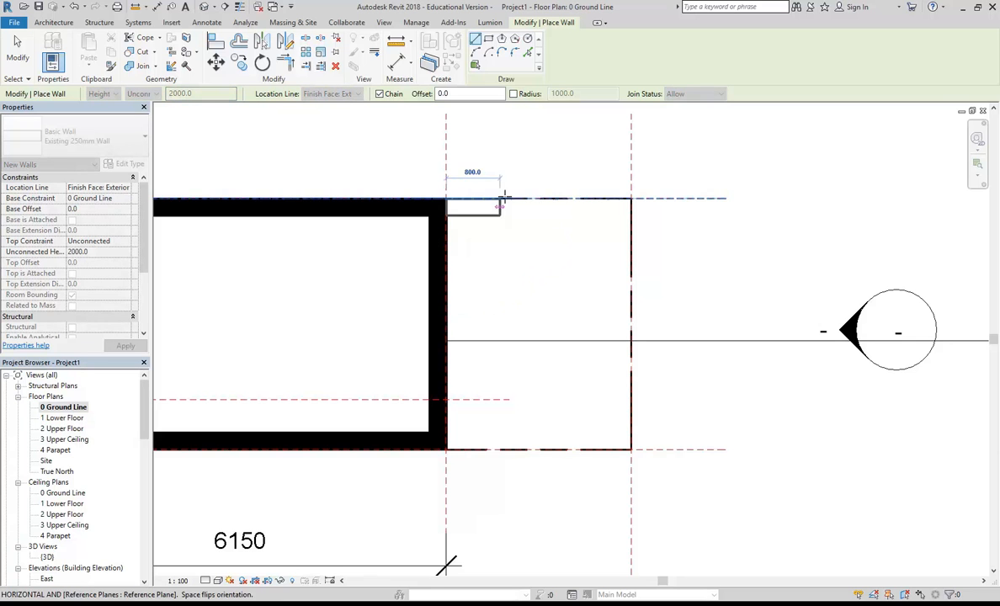
{"action": "left_click", "coordinate": [631, 198]}
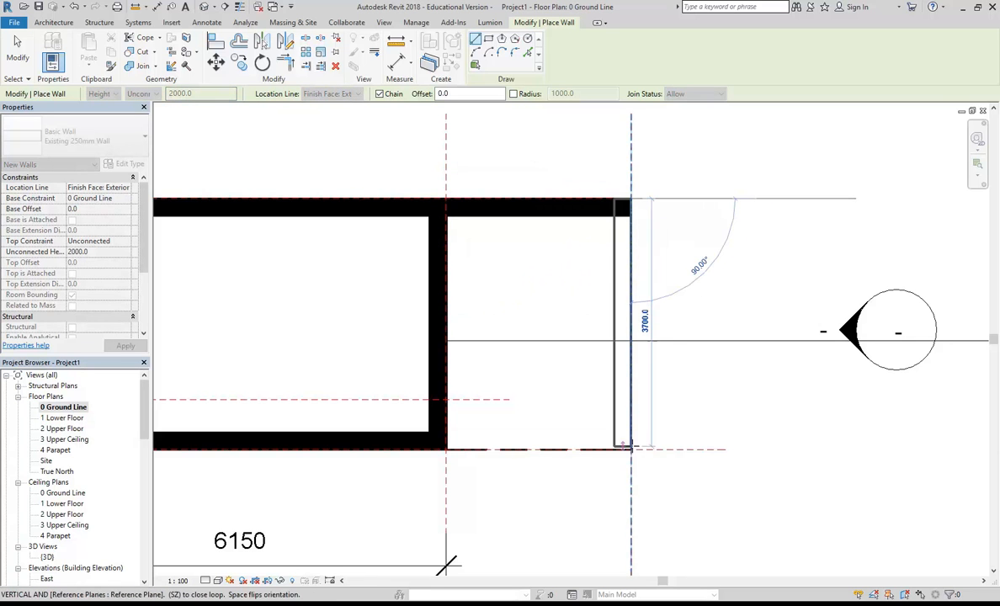
{"action": "left_click", "coordinate": [631, 450]}
{"action": "left_click", "coordinate": [446, 449]}
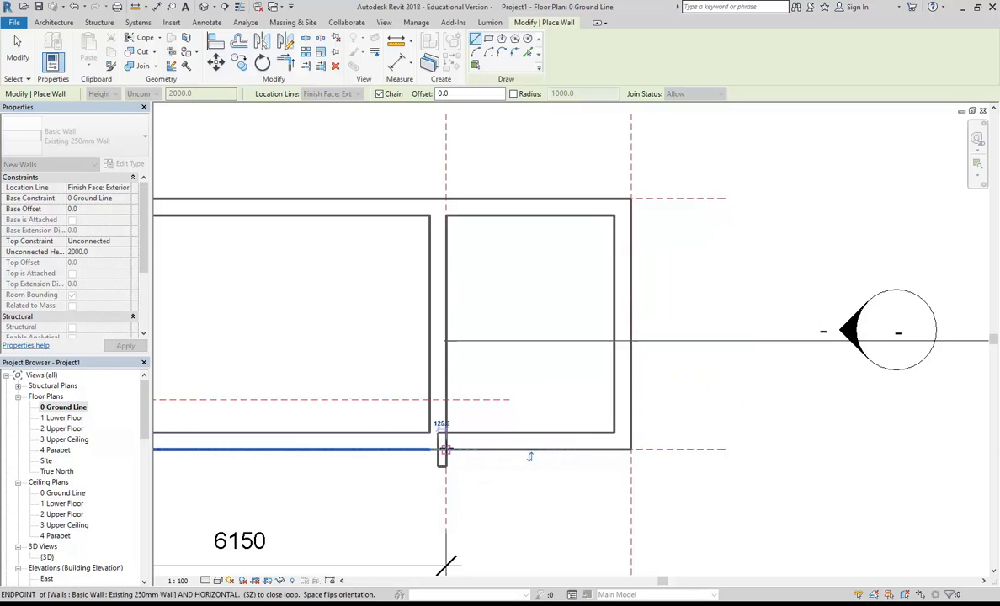
{"action": "right_click", "coordinate": [497, 176]}
{"action": "left_click", "coordinate": [509, 188]}
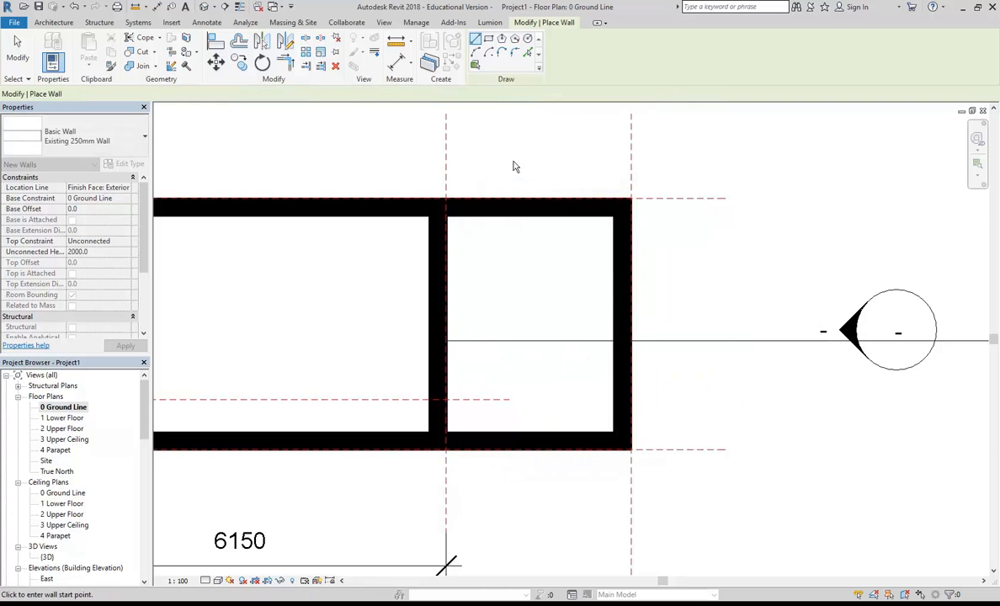
{"action": "right_click", "coordinate": [476, 149]}
{"action": "left_click", "coordinate": [506, 157]}
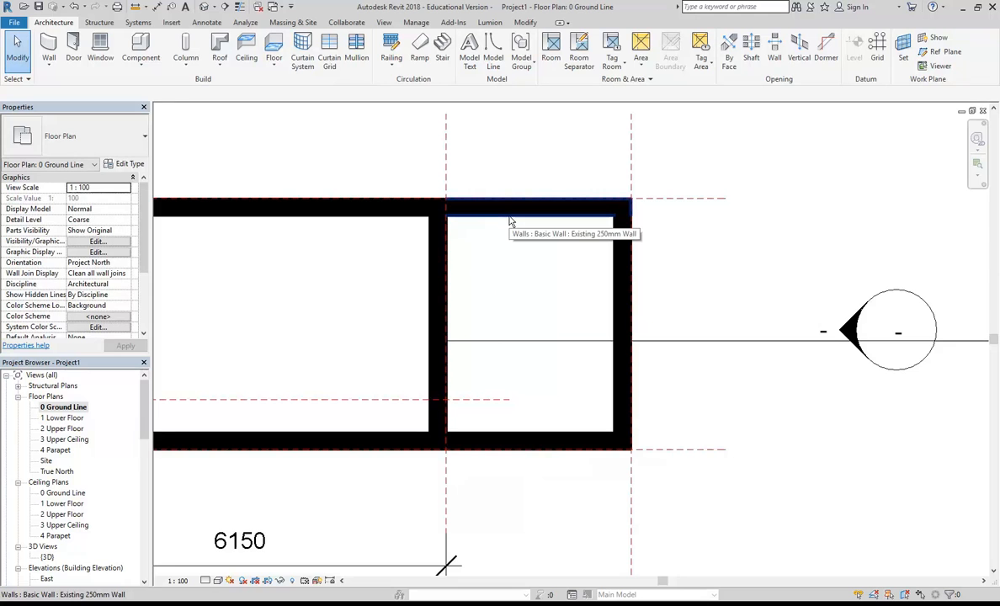
Open the 1 Lower Floor plan and examine how the low yard walls and the full-height walls are shown.
{"action": "double_click", "coordinate": [72, 418]}
{"action": "middle_click_drag", "start_coordinate": [703, 312], "coordinate": [412, 281]}
{"action": "scroll", "coordinate": [432, 297], "scroll_direction": "up", "scroll_amount": 3}
{"action": "middle_click_drag", "start_coordinate": [482, 280], "coordinate": [395, 301]}
{"action": "scroll", "coordinate": [390, 303], "scroll_direction": "up", "scroll_amount": 1}
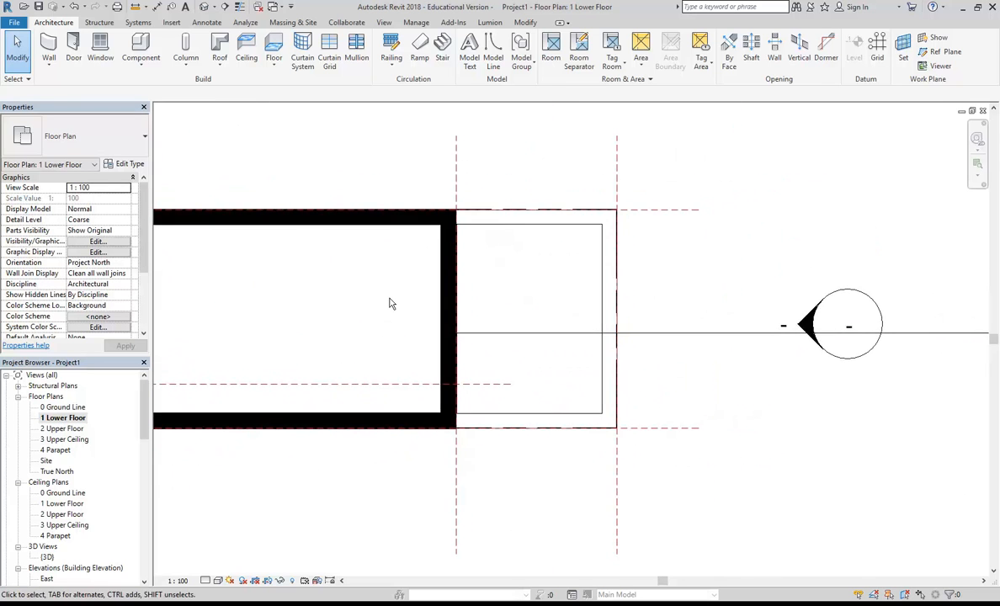
{"action": "scroll", "coordinate": [389, 303], "scroll_direction": "up", "scroll_amount": 1}
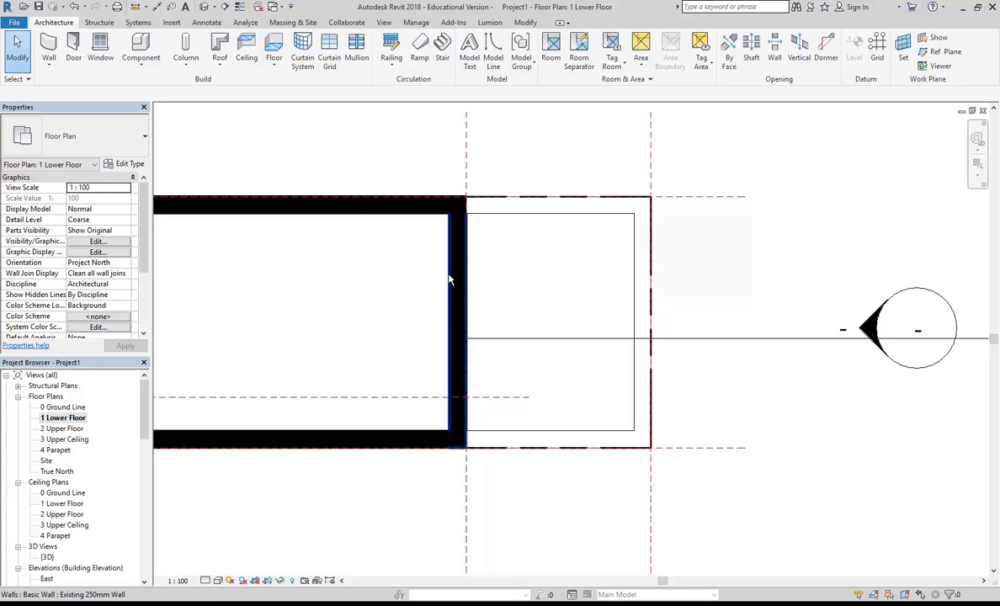
{"action": "scroll", "coordinate": [448, 279], "scroll_direction": "down", "scroll_amount": 5}
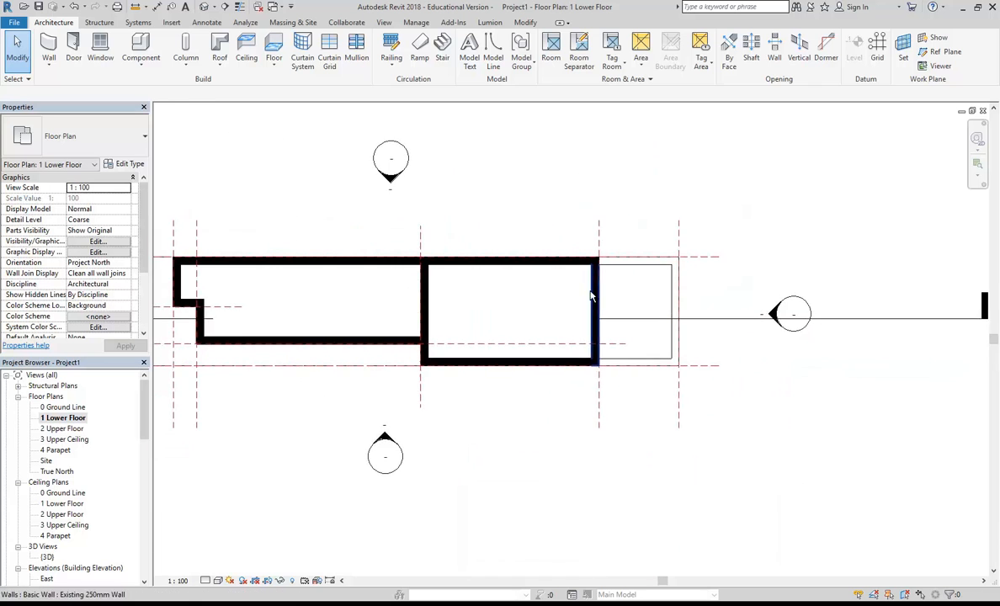
{"action": "middle_click_drag", "start_coordinate": [280, 325], "coordinate": [353, 316]}
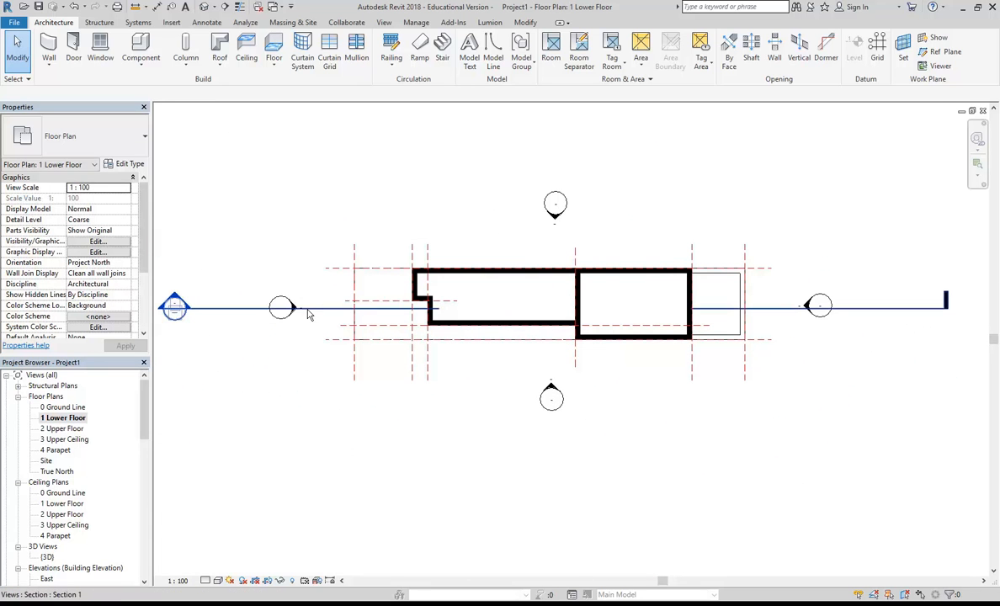
Open Section 1 and examine the wall heights against the 0 Ground Line and 1 Lower Floor levels.
{"action": "left_click_drag", "start_coordinate": [145, 418], "coordinate": [146, 464]}
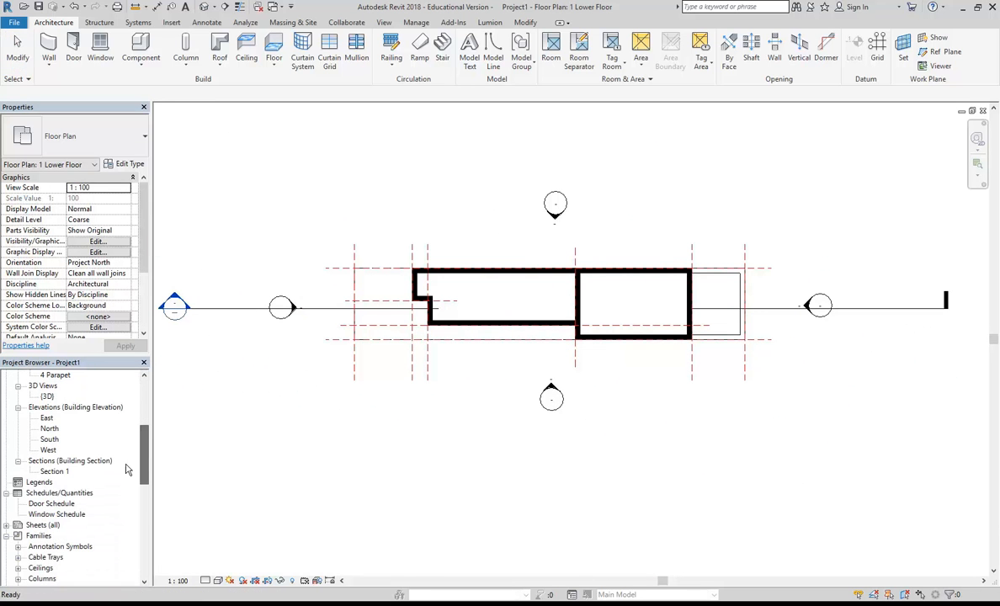
{"action": "double_click", "coordinate": [54, 471]}
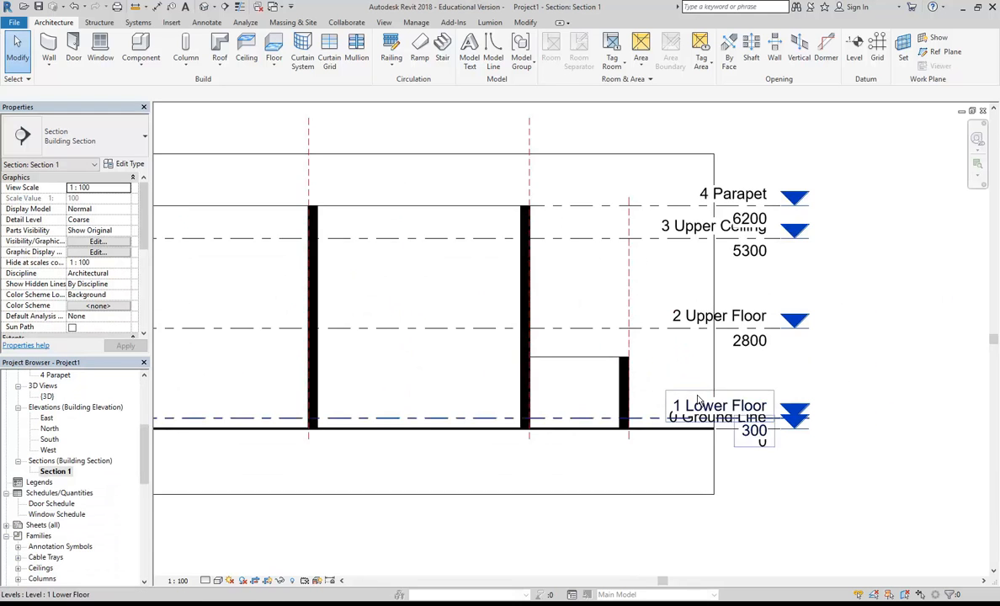
{"action": "scroll", "coordinate": [689, 394], "scroll_direction": "up", "scroll_amount": 1}
{"action": "left_click", "coordinate": [782, 465]}
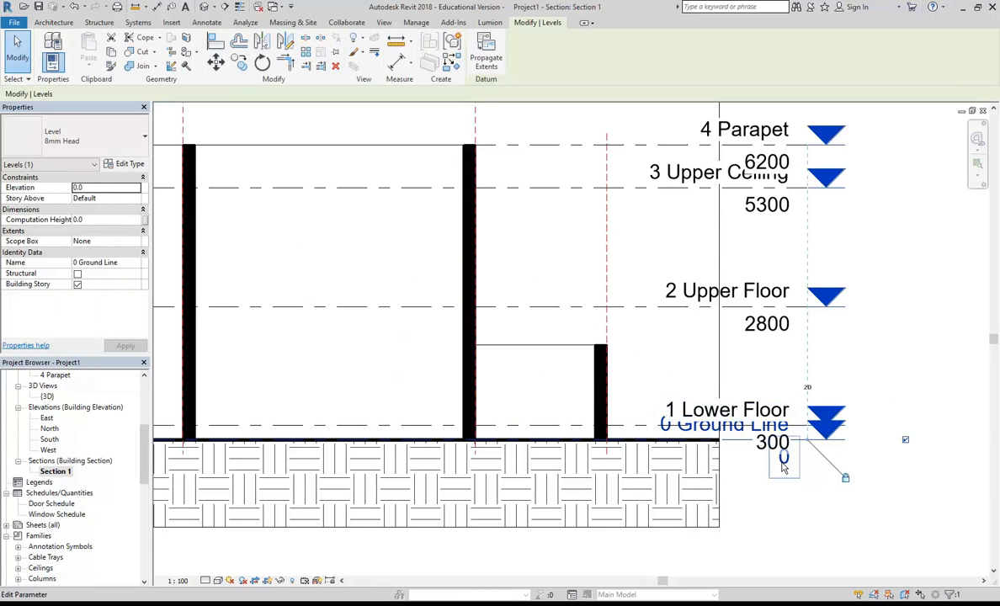
{"action": "left_click", "coordinate": [686, 410]}
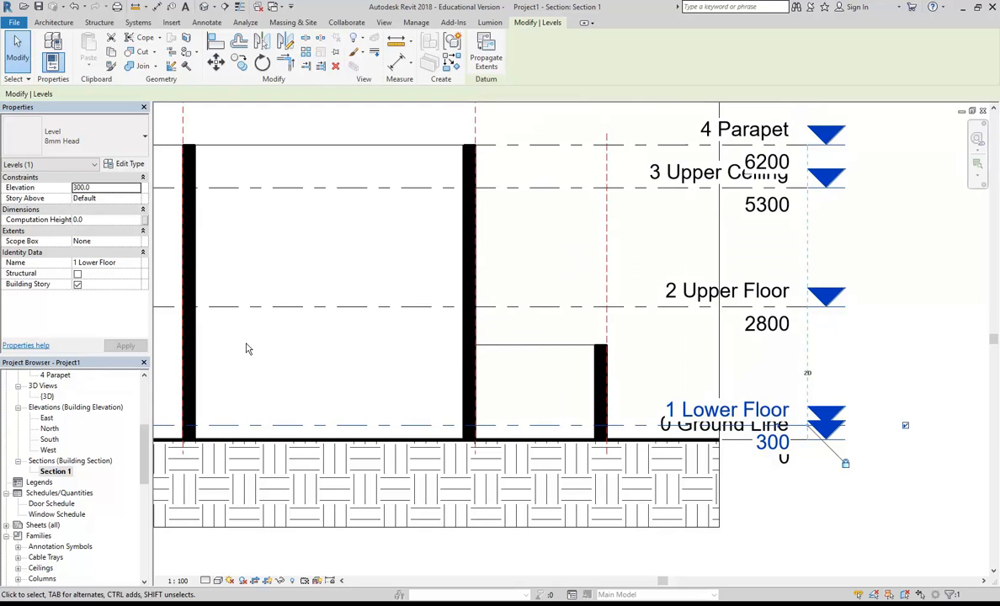
Review the completed walls in the 1 Lower Floor plan and from an orbited angle in the {3D} view.
{"action": "left_click_drag", "start_coordinate": [144, 448], "coordinate": [137, 401]}
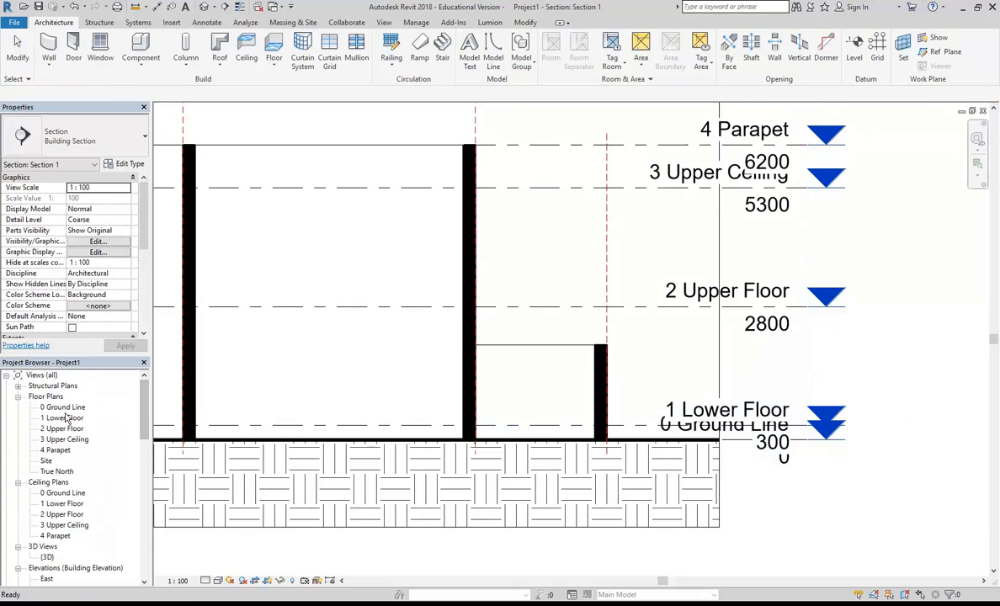
{"action": "double_click", "coordinate": [68, 418]}
{"action": "left_click", "coordinate": [635, 309]}
{"action": "scroll", "coordinate": [620, 354], "scroll_direction": "up", "scroll_amount": 2}
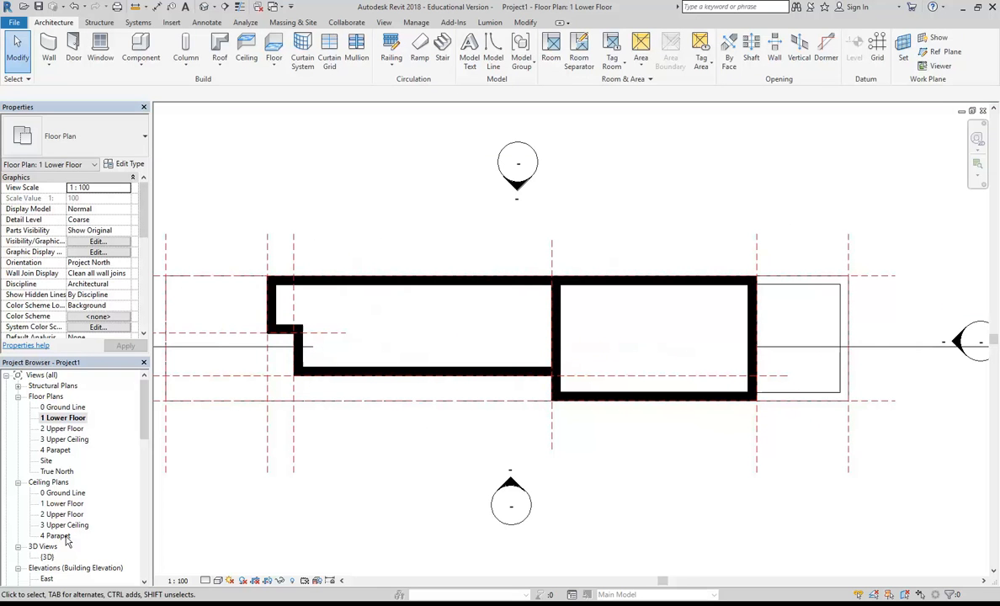
{"action": "double_click", "coordinate": [47, 557]}
{"action": "middle_click_drag", "start_coordinate": [342, 300], "coordinate": [496, 340], "text": "shift"}
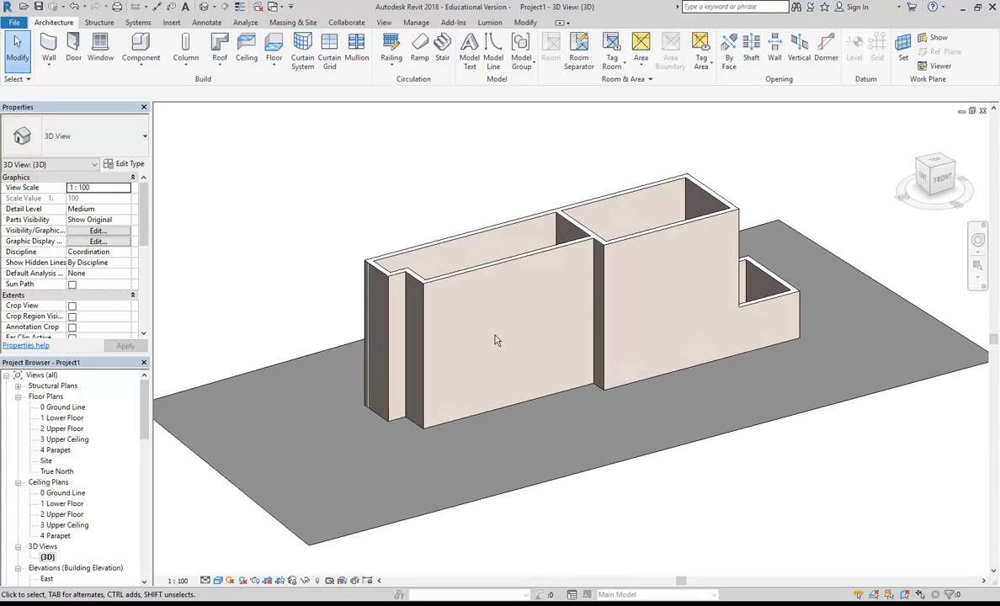